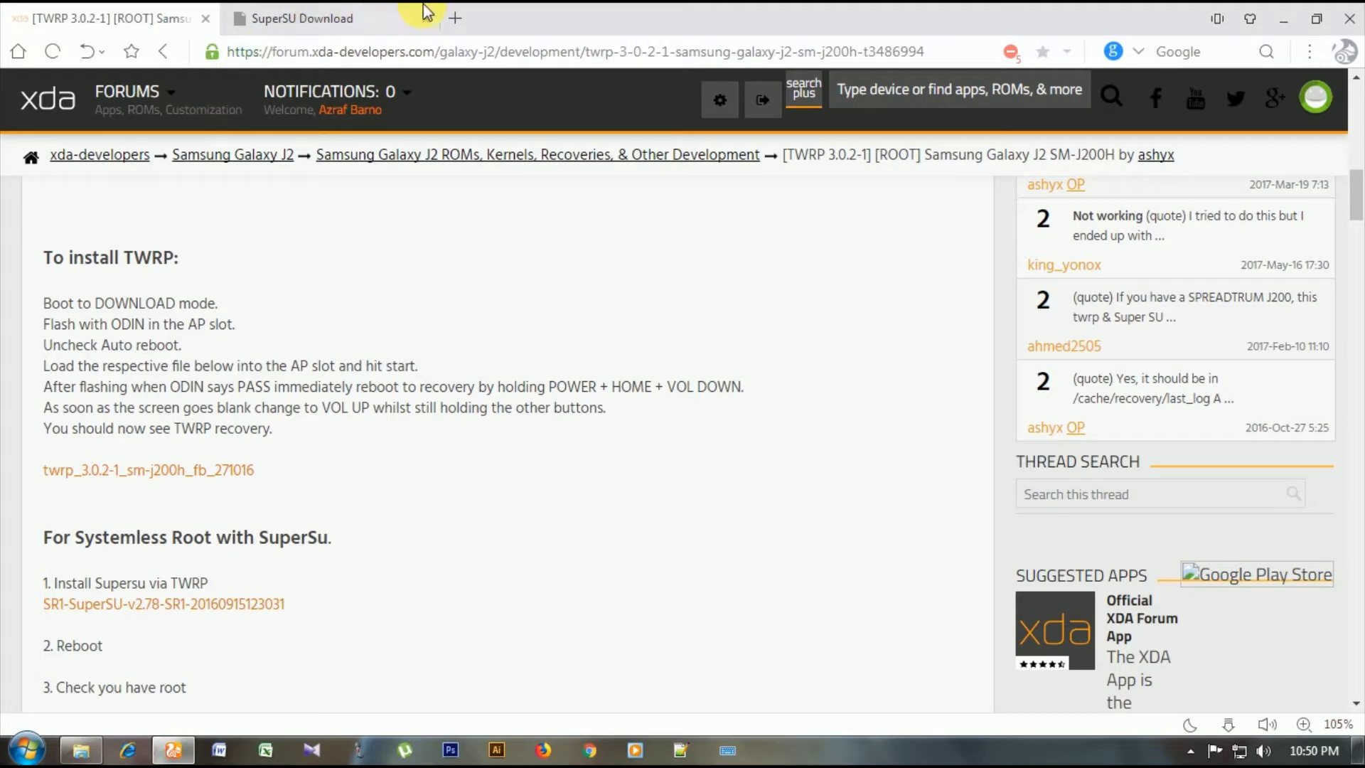
Open samsungodin.com in a new browser tab.
left_click(457, 19)
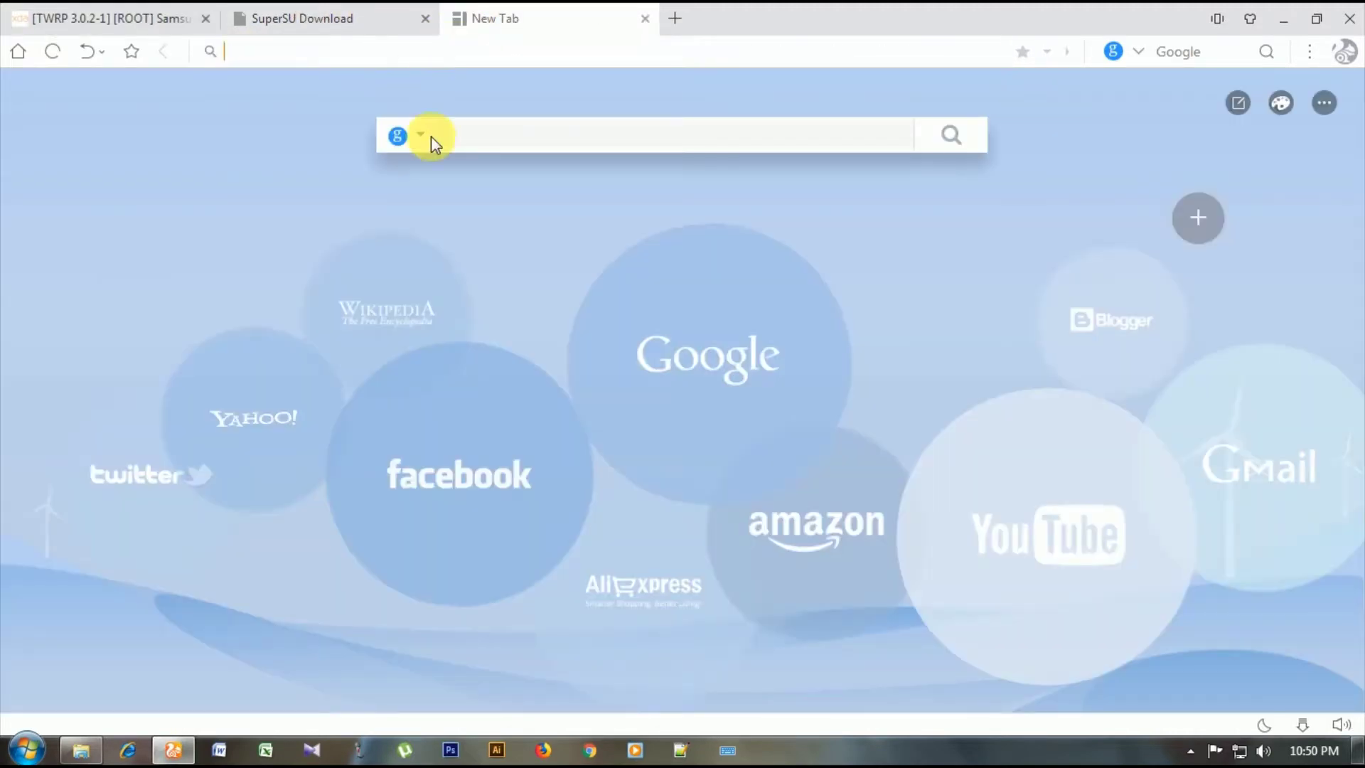
type("s")
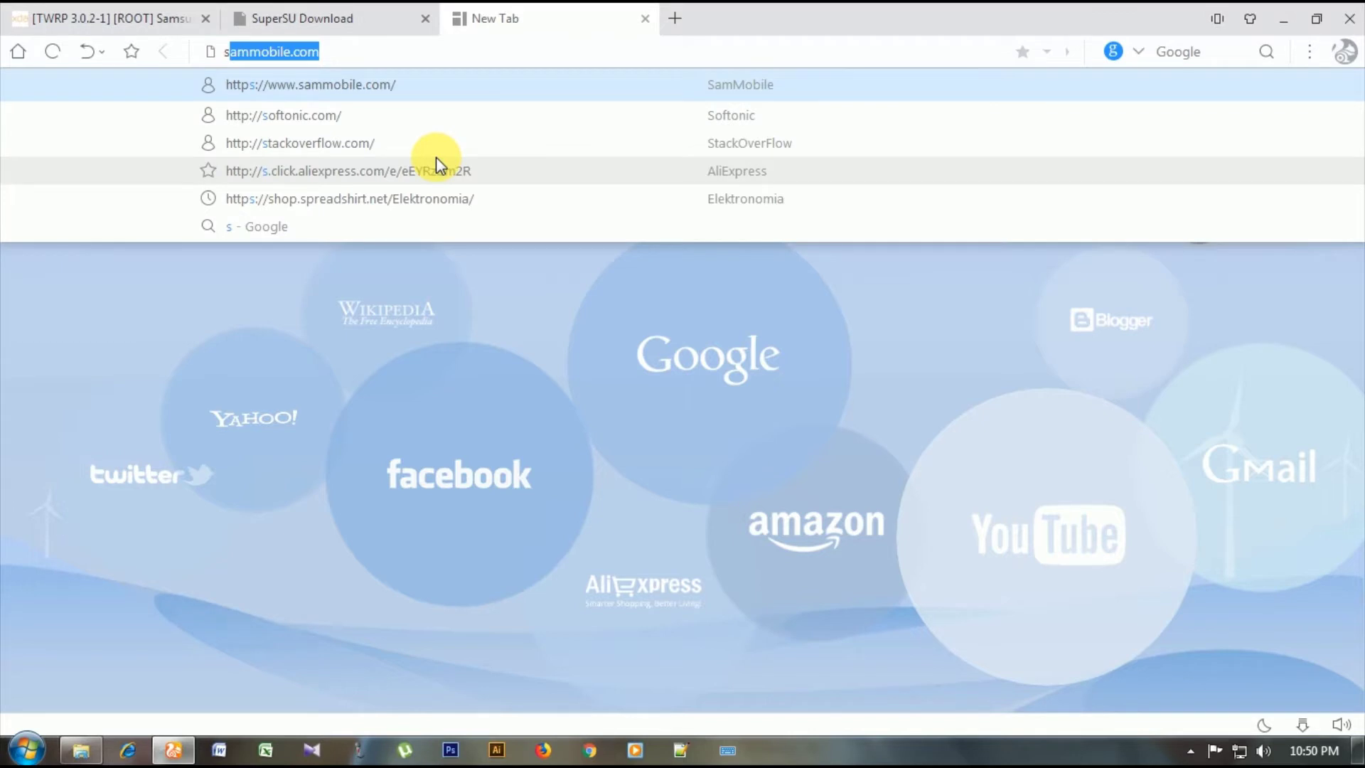
type("amsungodin.com")
key("Return")
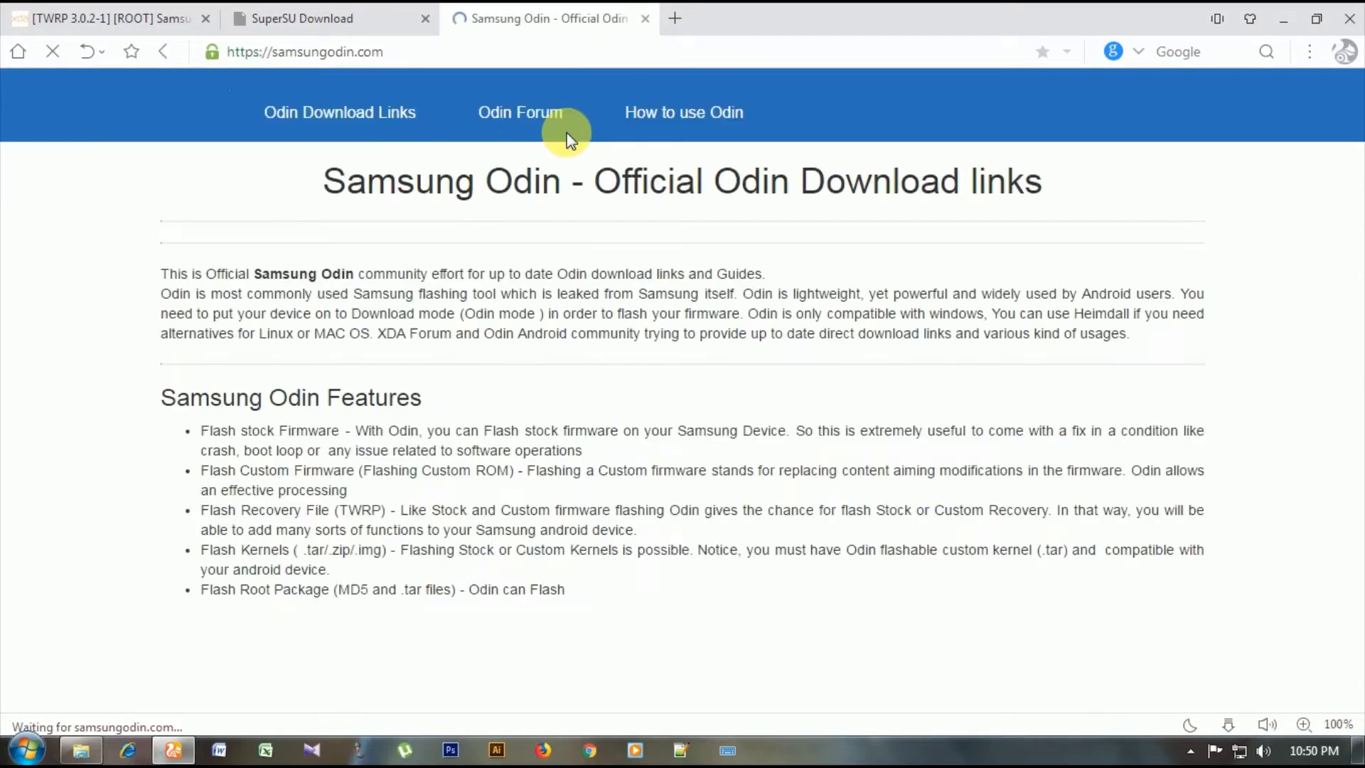
Find the Odin download links on the Samsung Odin page, then close that page.
scroll(537, 309, "down", 10)
scroll(537, 298, "up", 15)
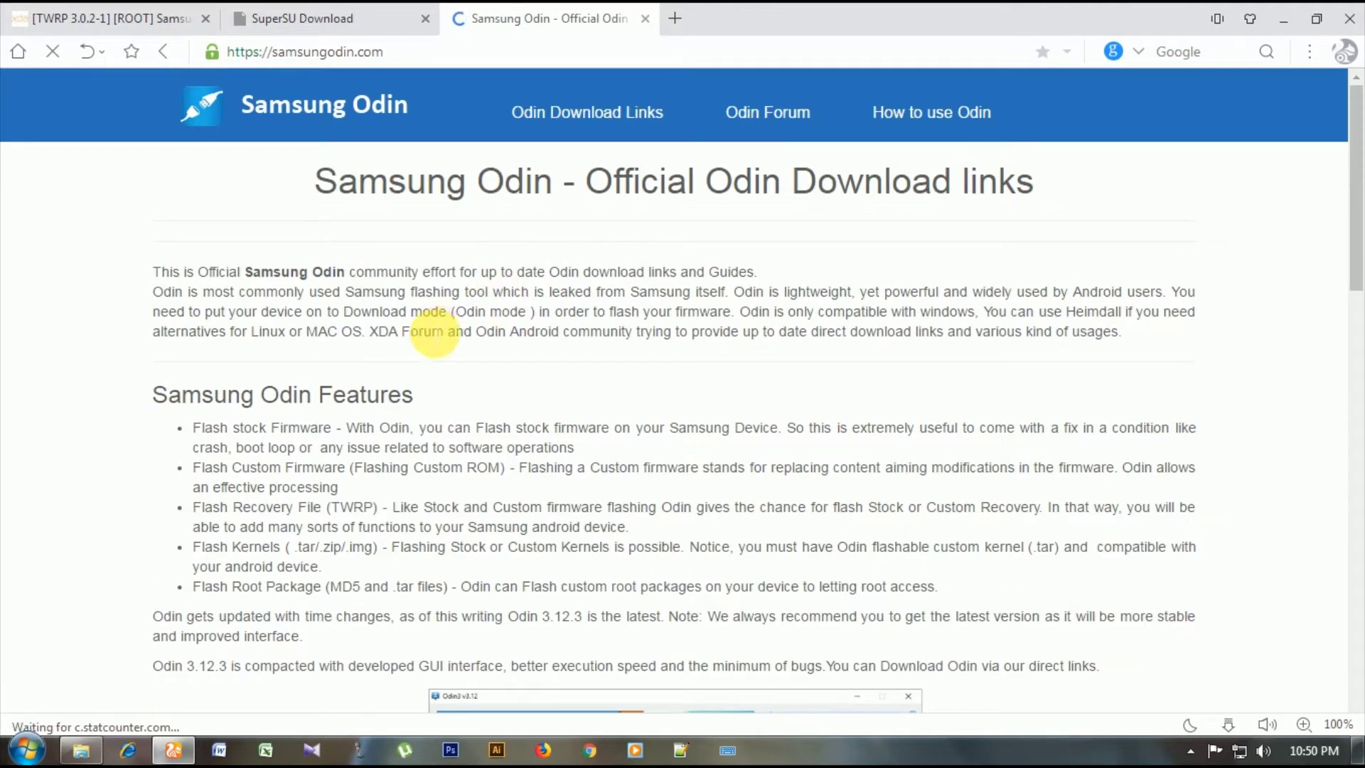
left_click(611, 142)
mouse_move(382, 489)
left_mouse_down()
mouse_move(441, 479)
mouse_move(314, 426)
mouse_move(149, 444)
mouse_move(189, 479)
mouse_move(426, 480)
left_mouse_up()
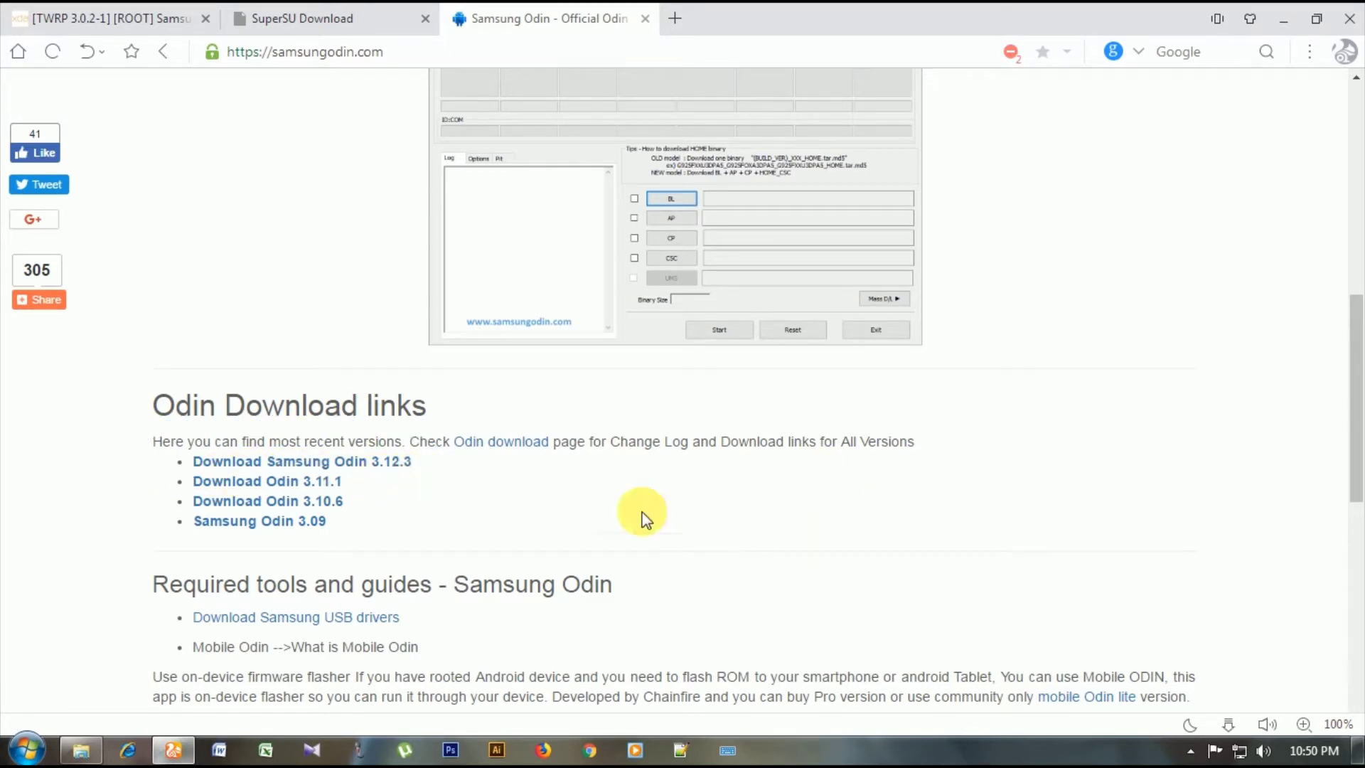
left_click(644, 23)
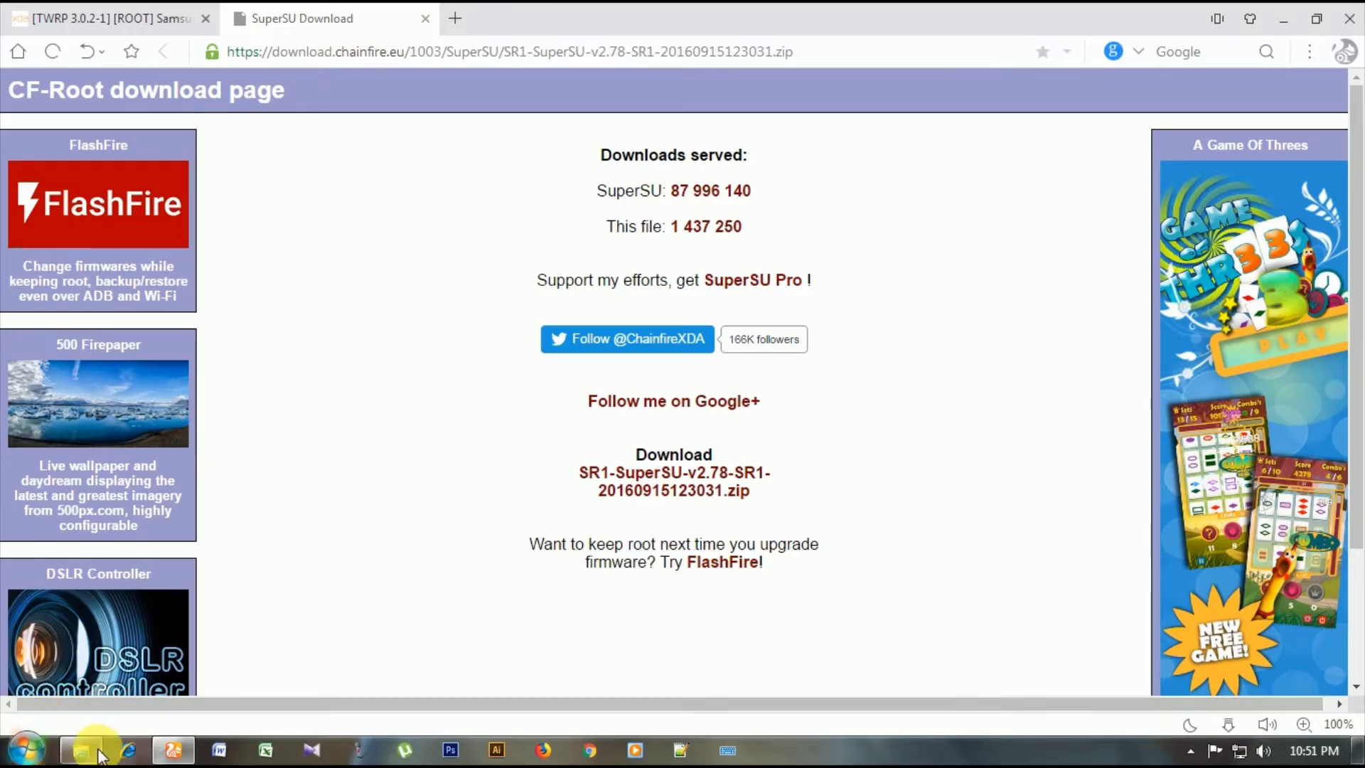
Switch to File Explorer and look through the ROOT folder on Audio (F:) up to its list of subfolders.
left_click(84, 751)
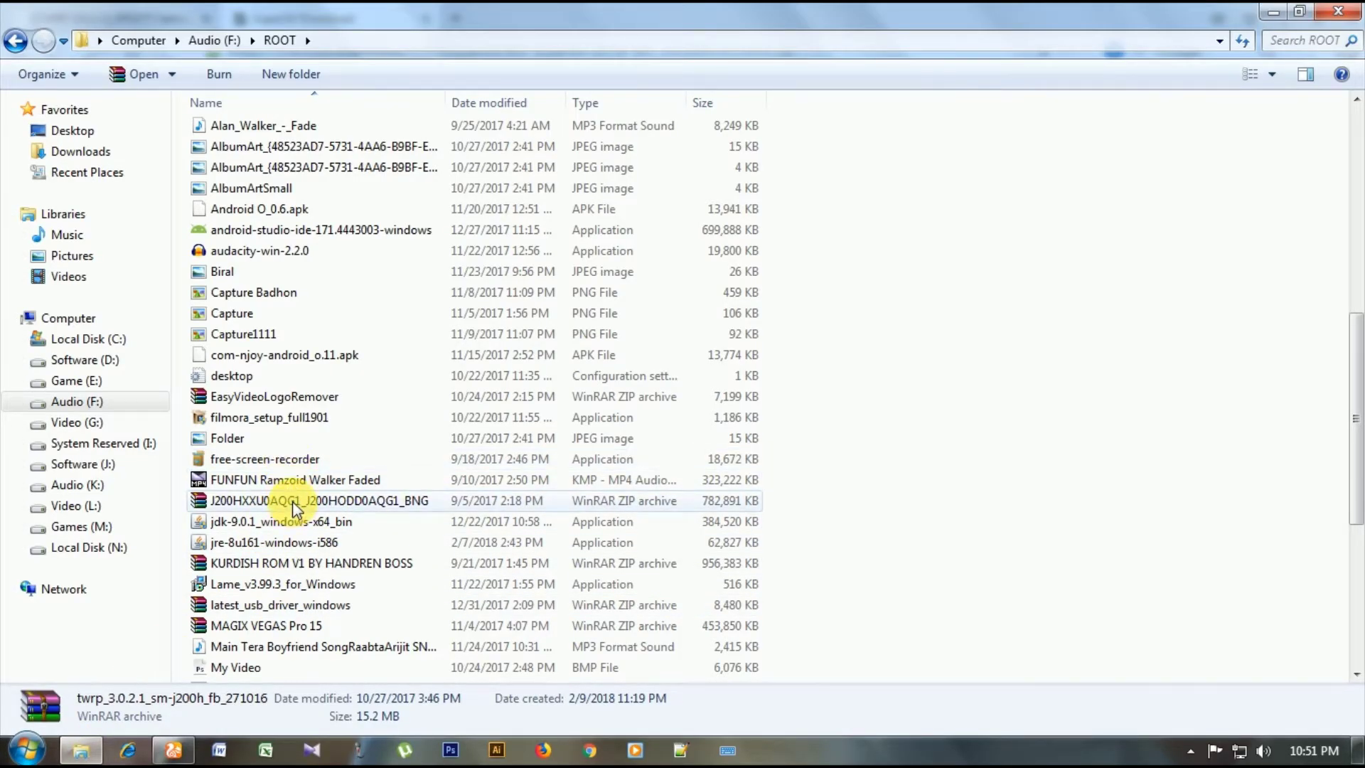
key("alt")
scroll(278, 546, "up", 8)
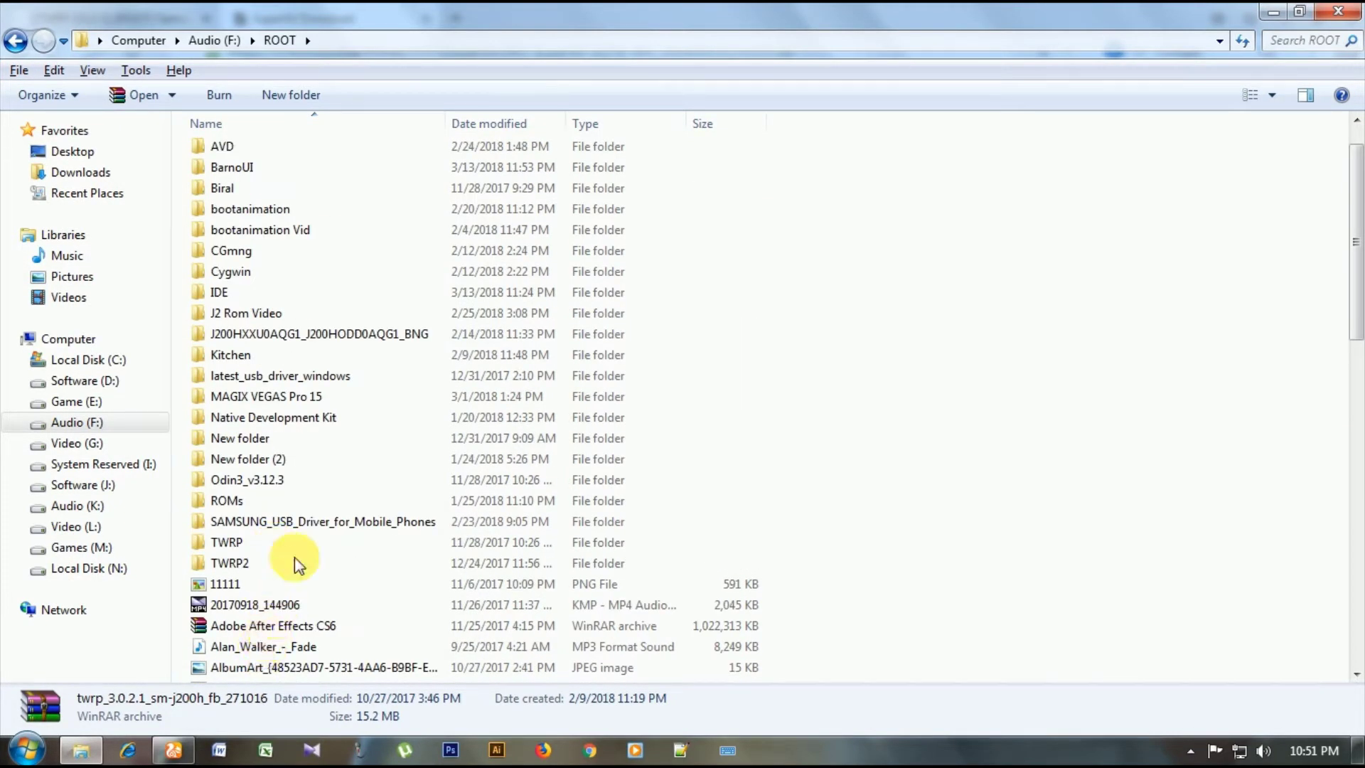
key("alt")
scroll(457, 398, "up", 1)
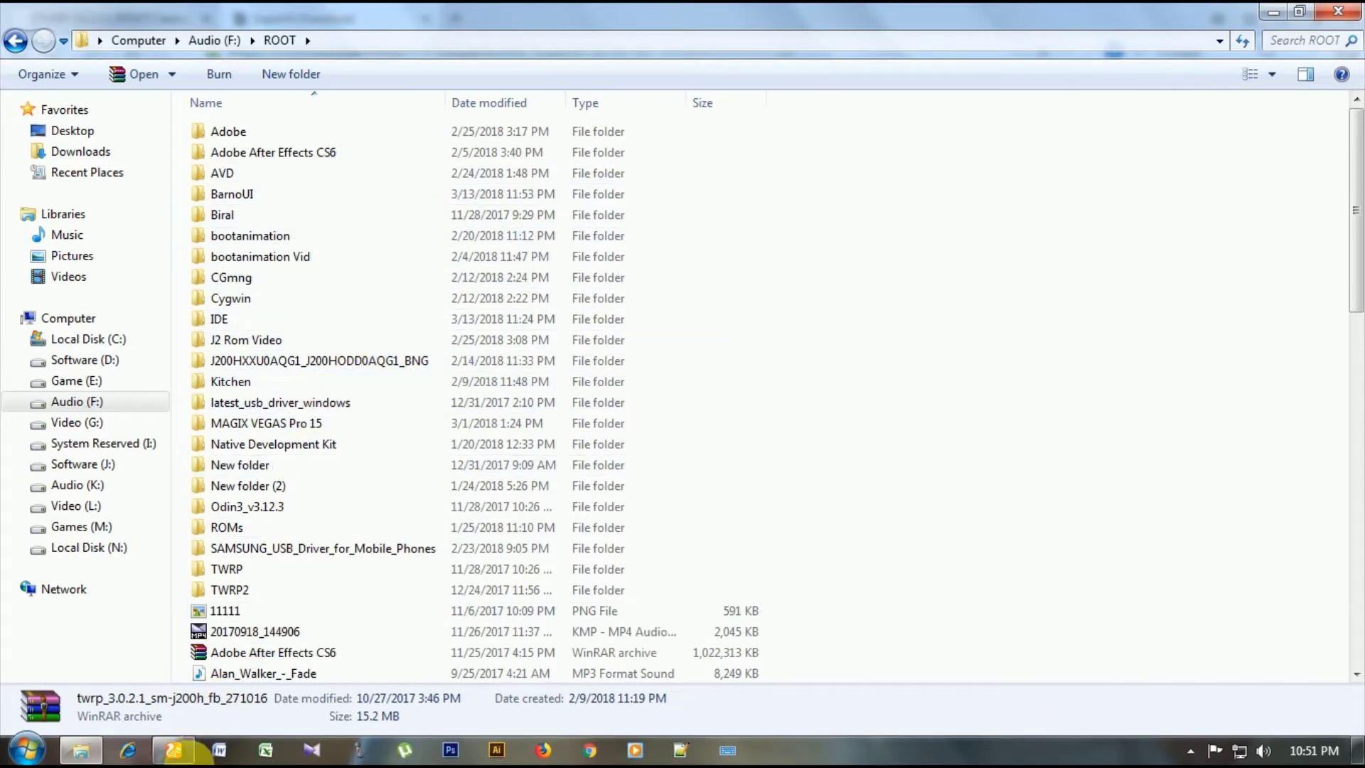
left_click(168, 752)
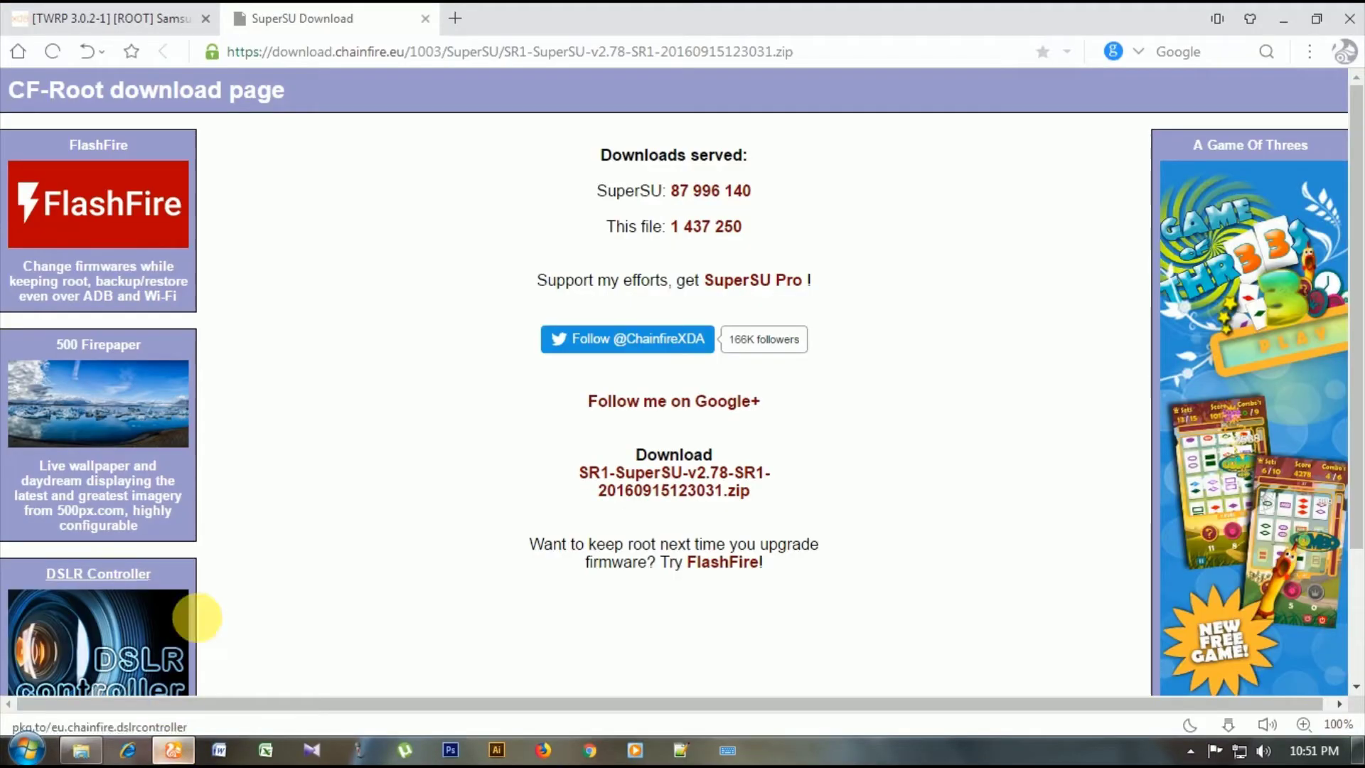
left_click(450, 17)
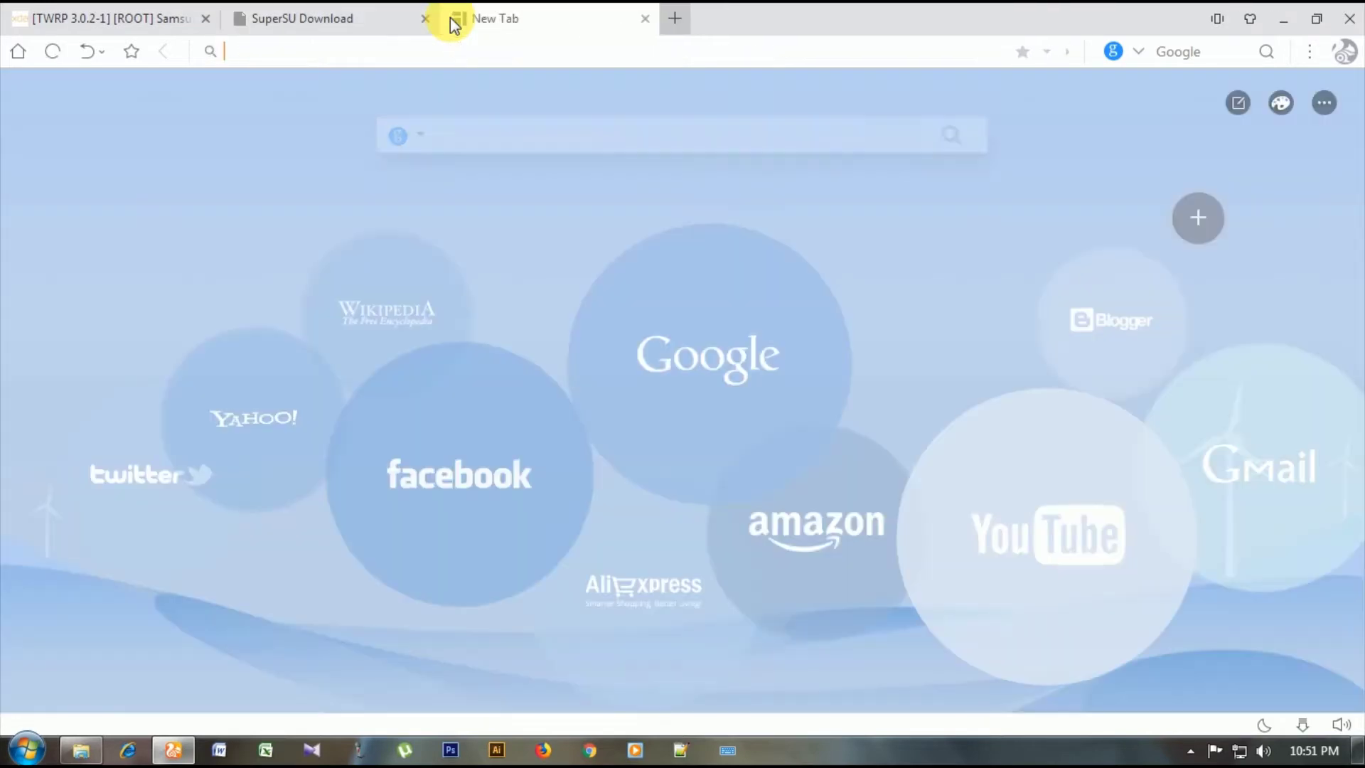
left_click(647, 15)
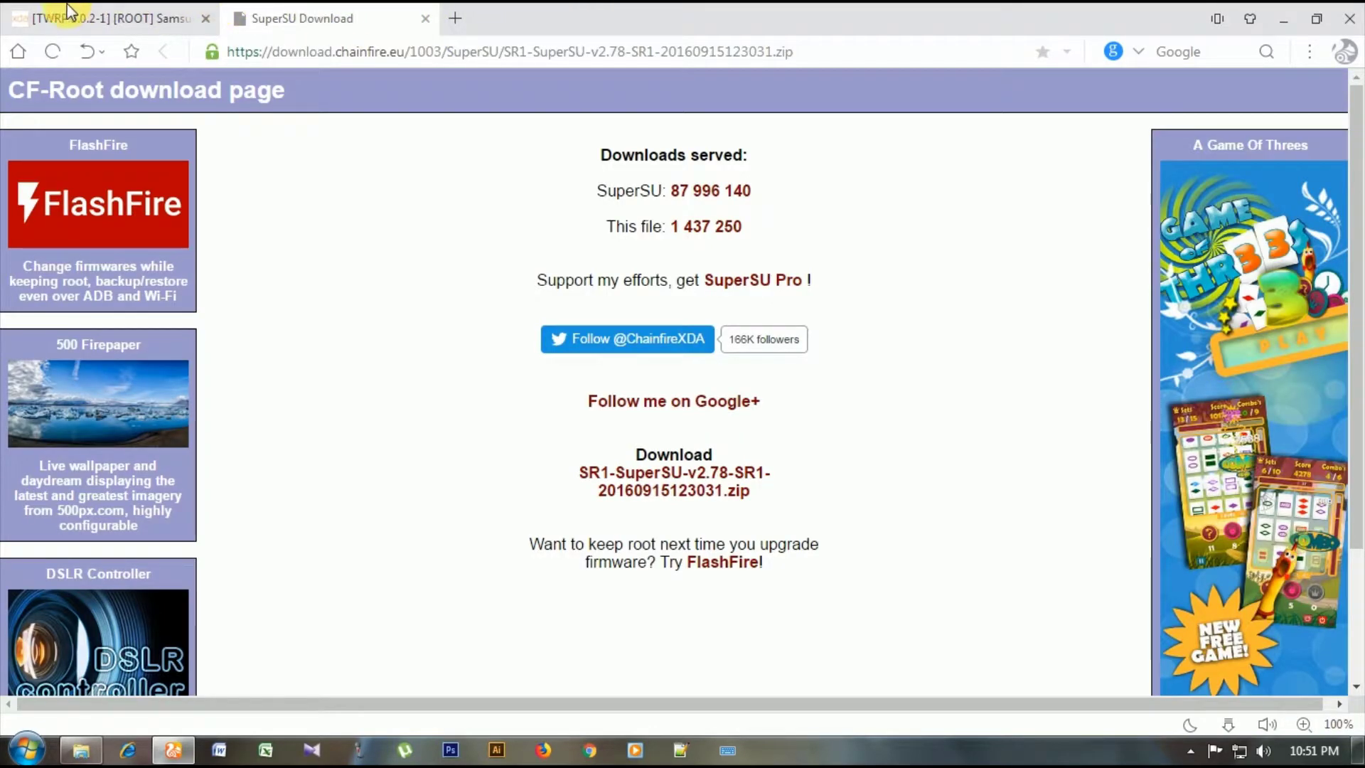
left_click(226, 16)
left_click(283, 15)
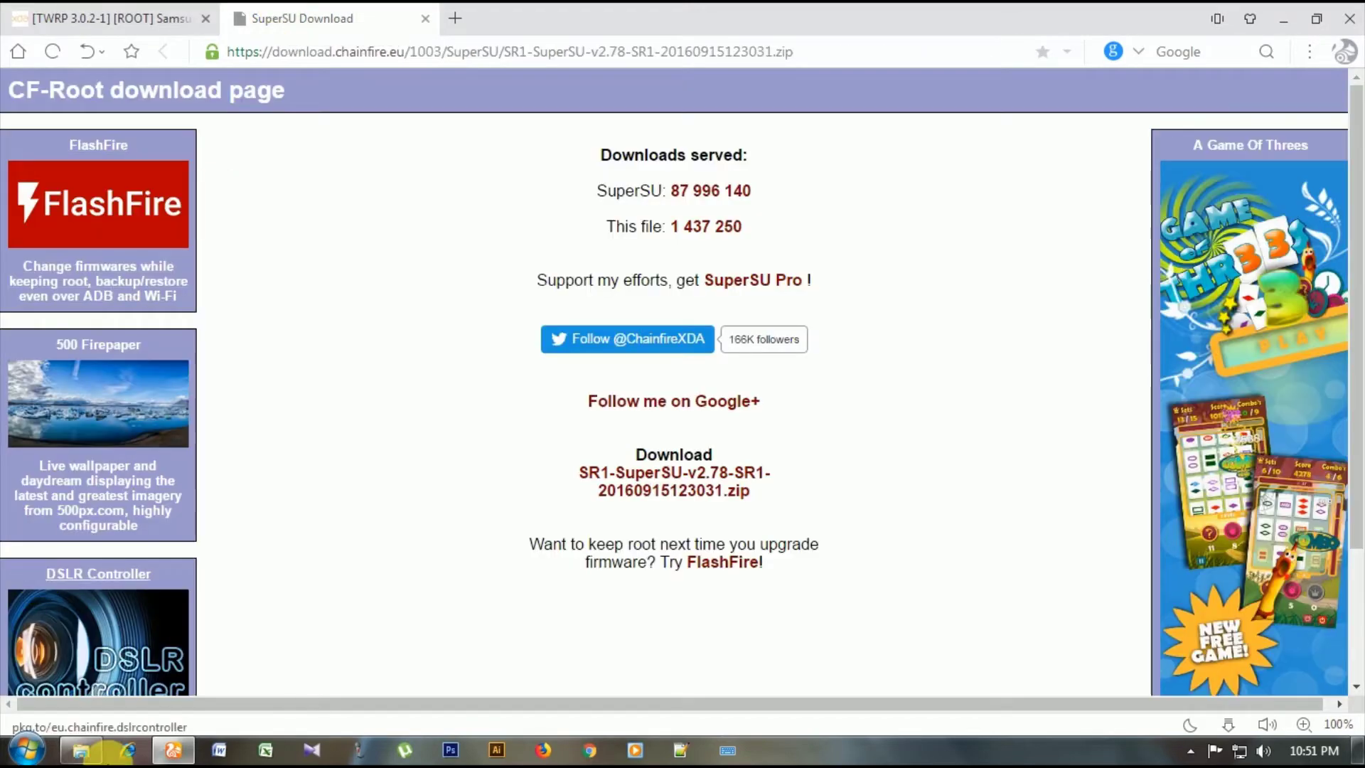
left_click(99, 750)
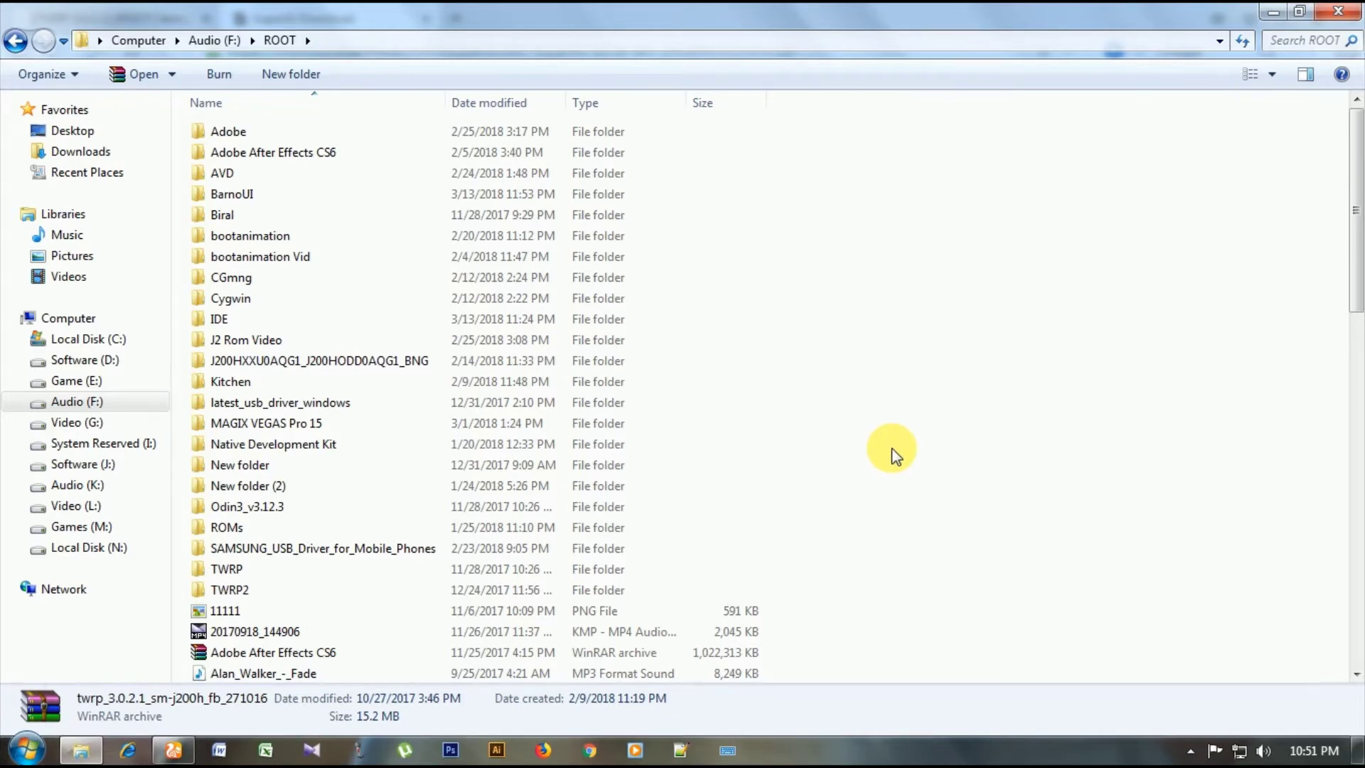
scroll(687, 442, "down", 15)
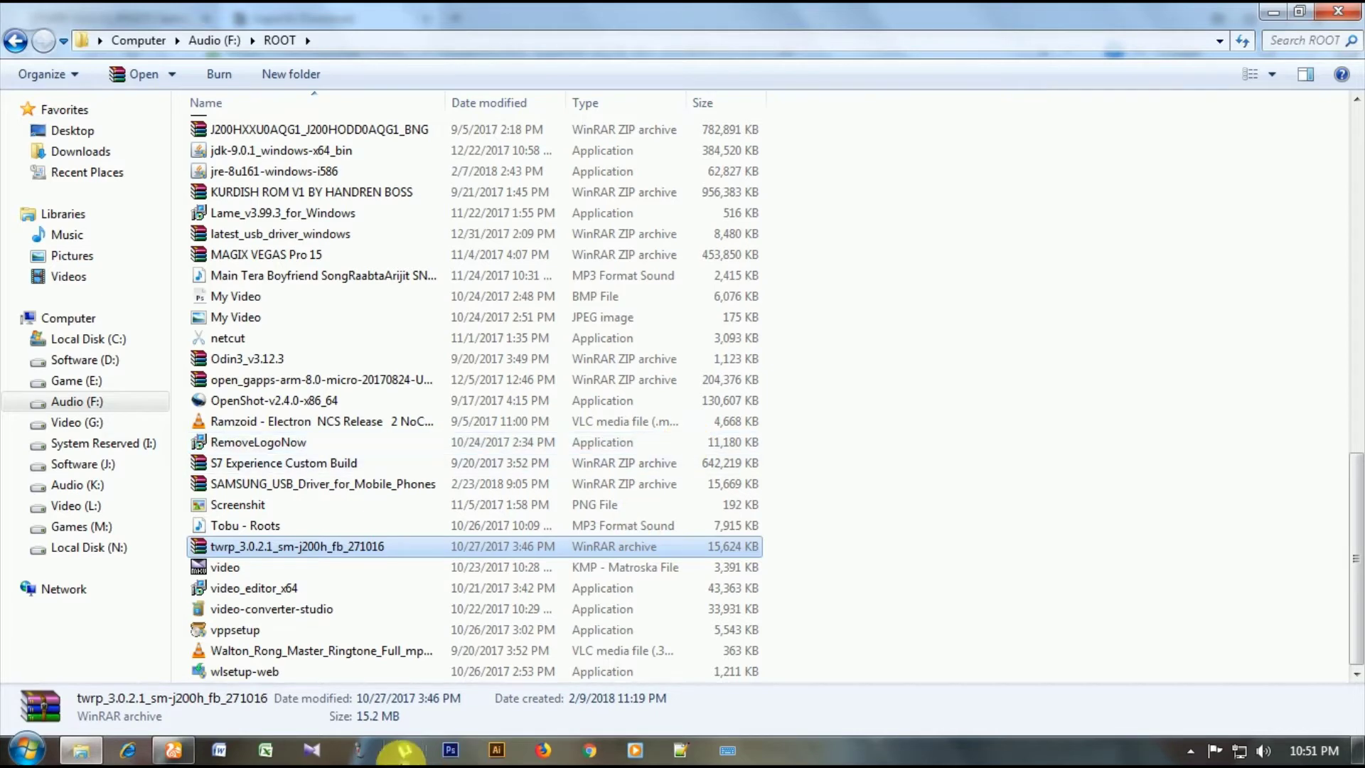
Return to the browser and download SR1-SuperSU-v2.78-SR1-20160915123031.zip to G:\Natok.
left_click(174, 750)
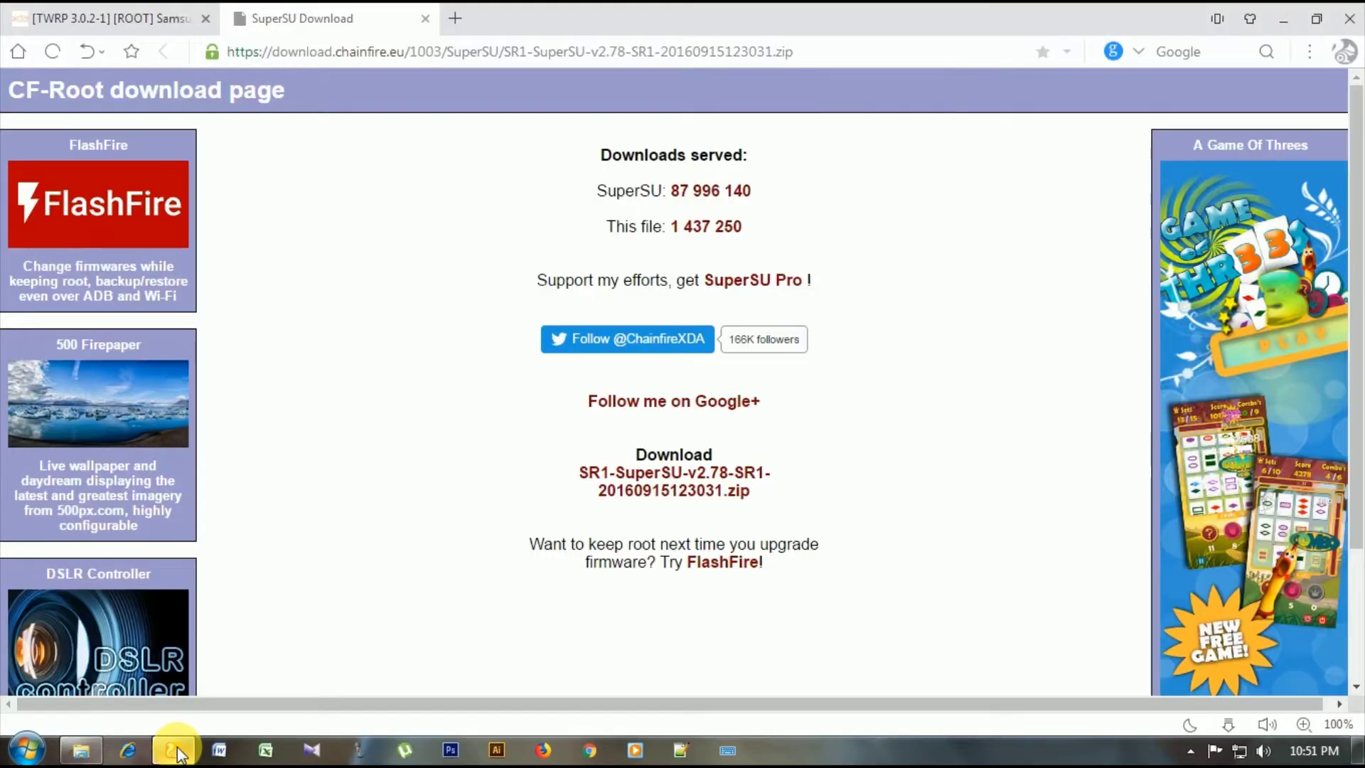
left_click(732, 492)
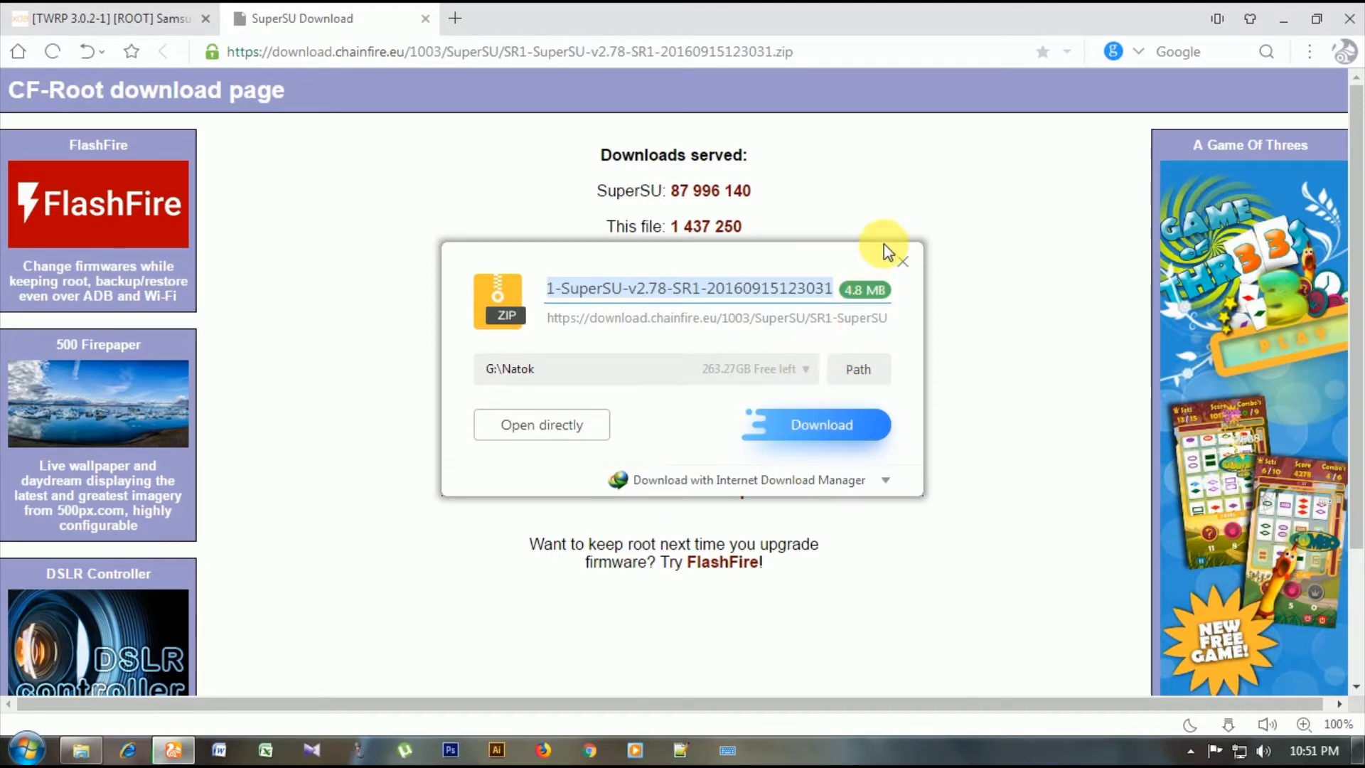
left_click(836, 443)
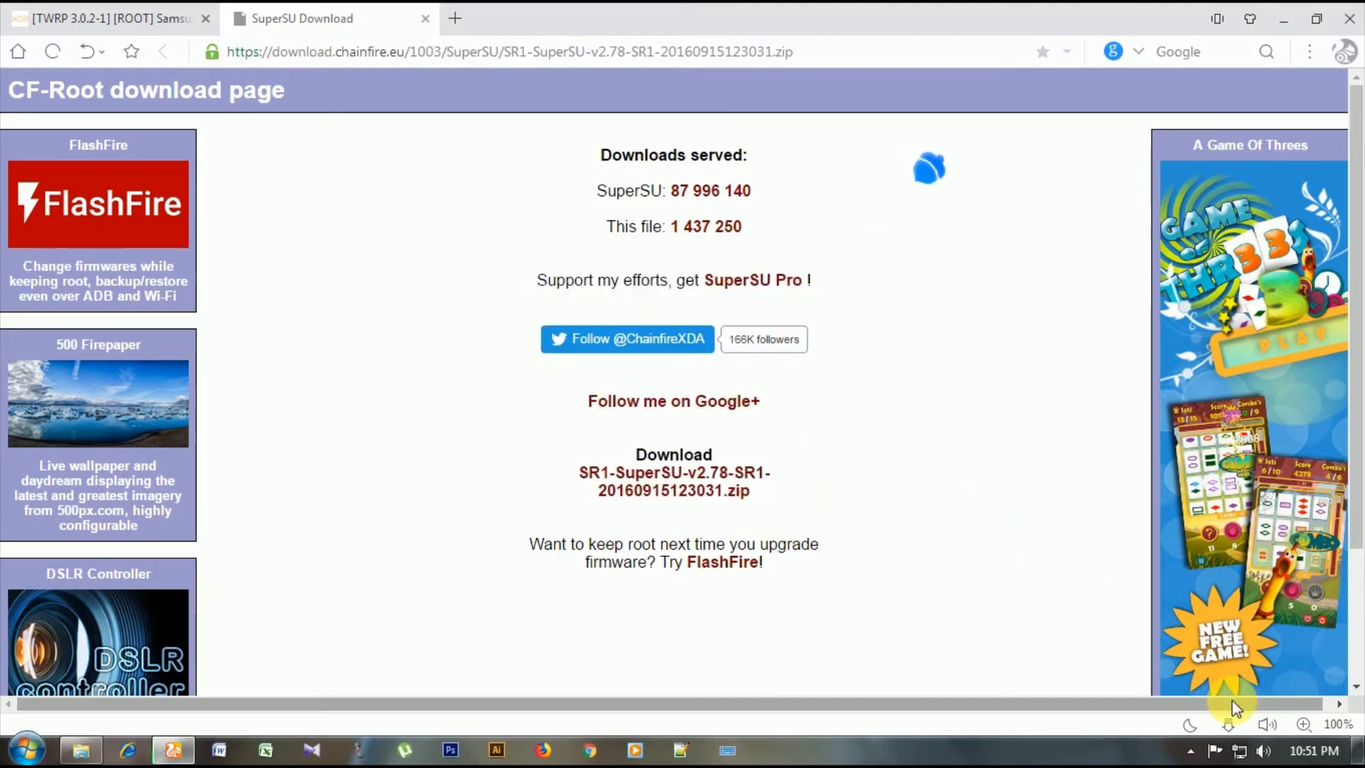
Open the folder of the downloaded SuperSU zip from the browser's download list and locate the archive there.
left_click(1237, 723)
left_click(1229, 674)
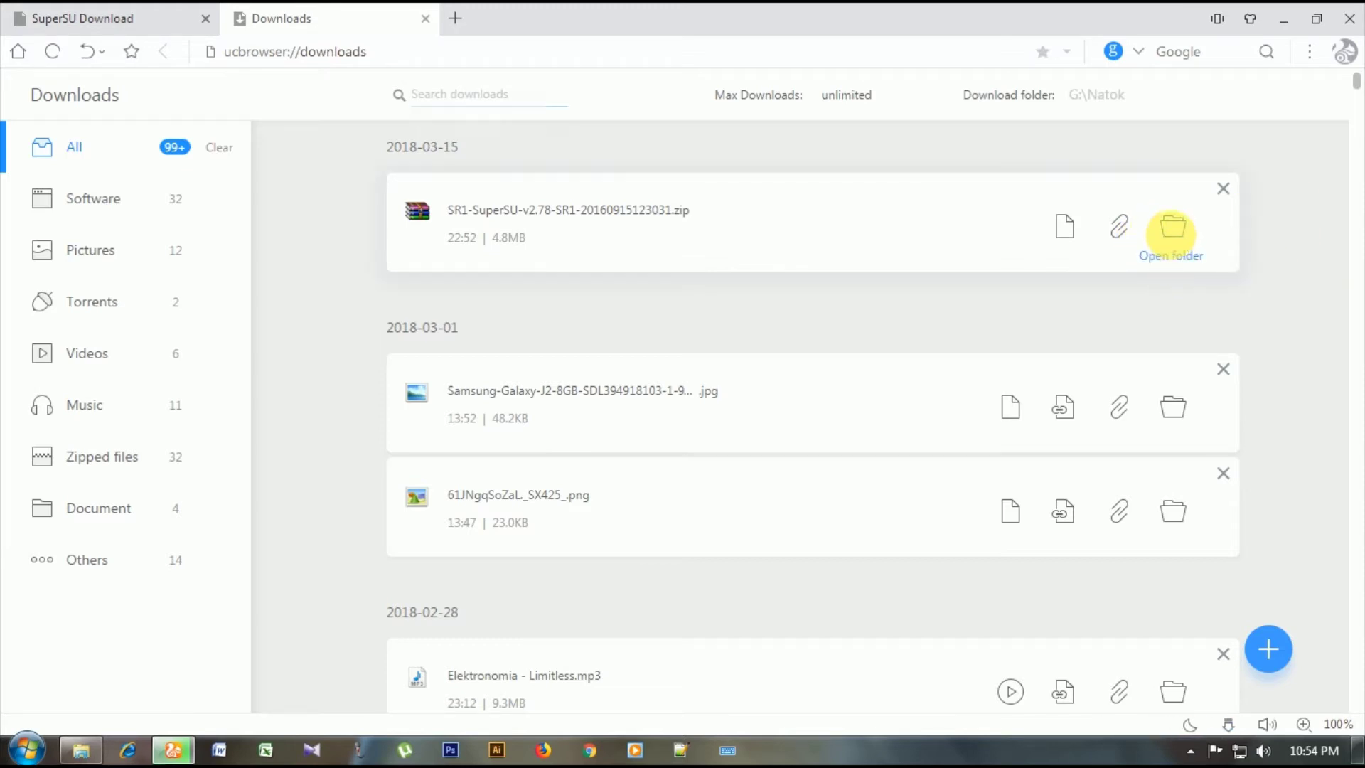
left_click(1173, 227)
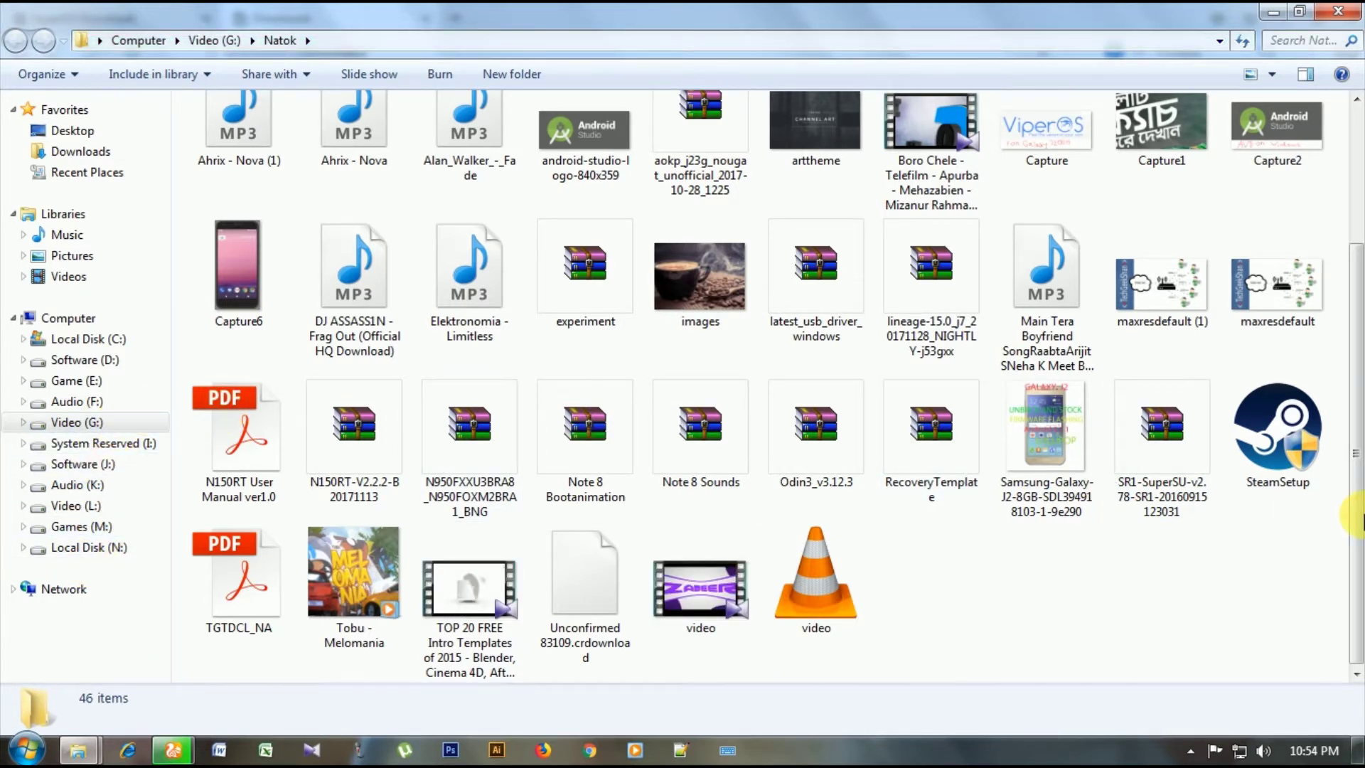
left_click(1162, 444)
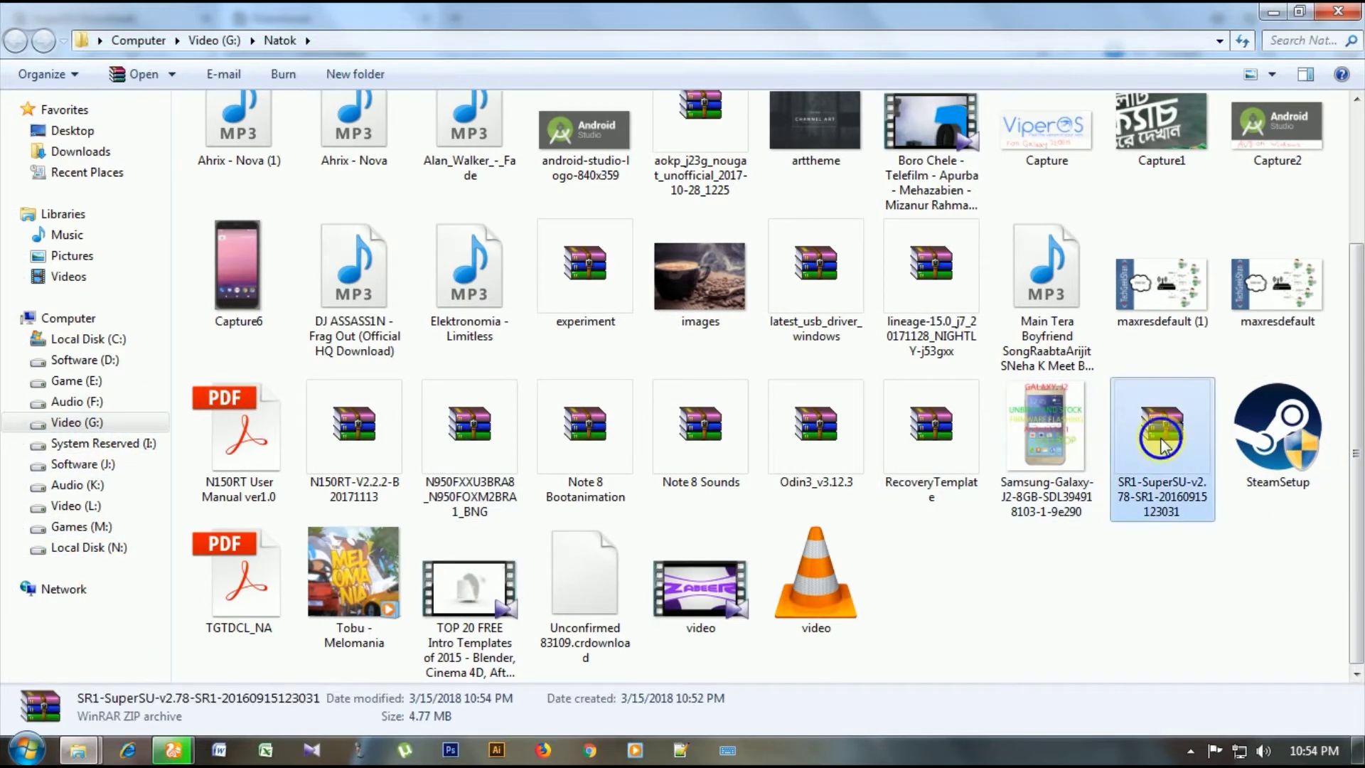
right_click(1171, 444)
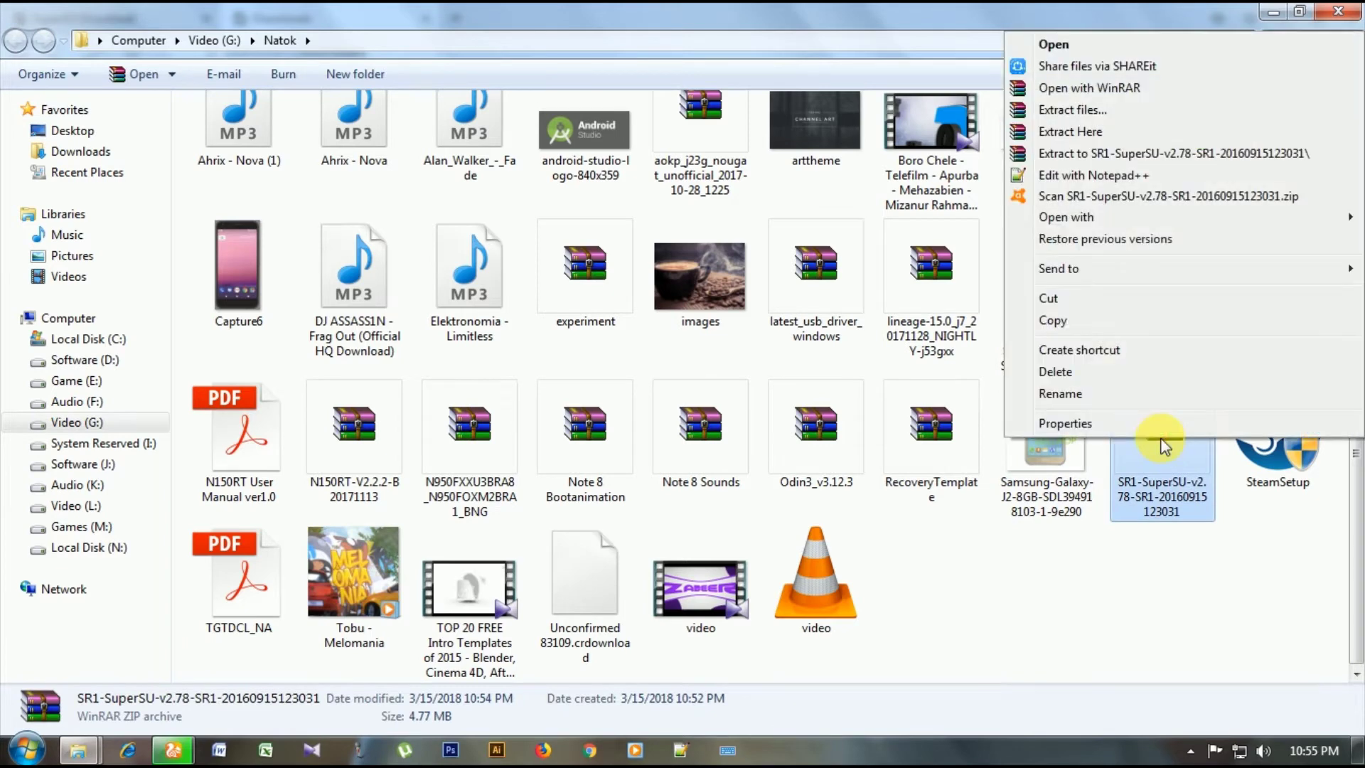
left_click(1030, 620)
Return to the browser, close the Downloads and SuperSU Download pages, and get the browser window out of the way.
left_click(173, 750)
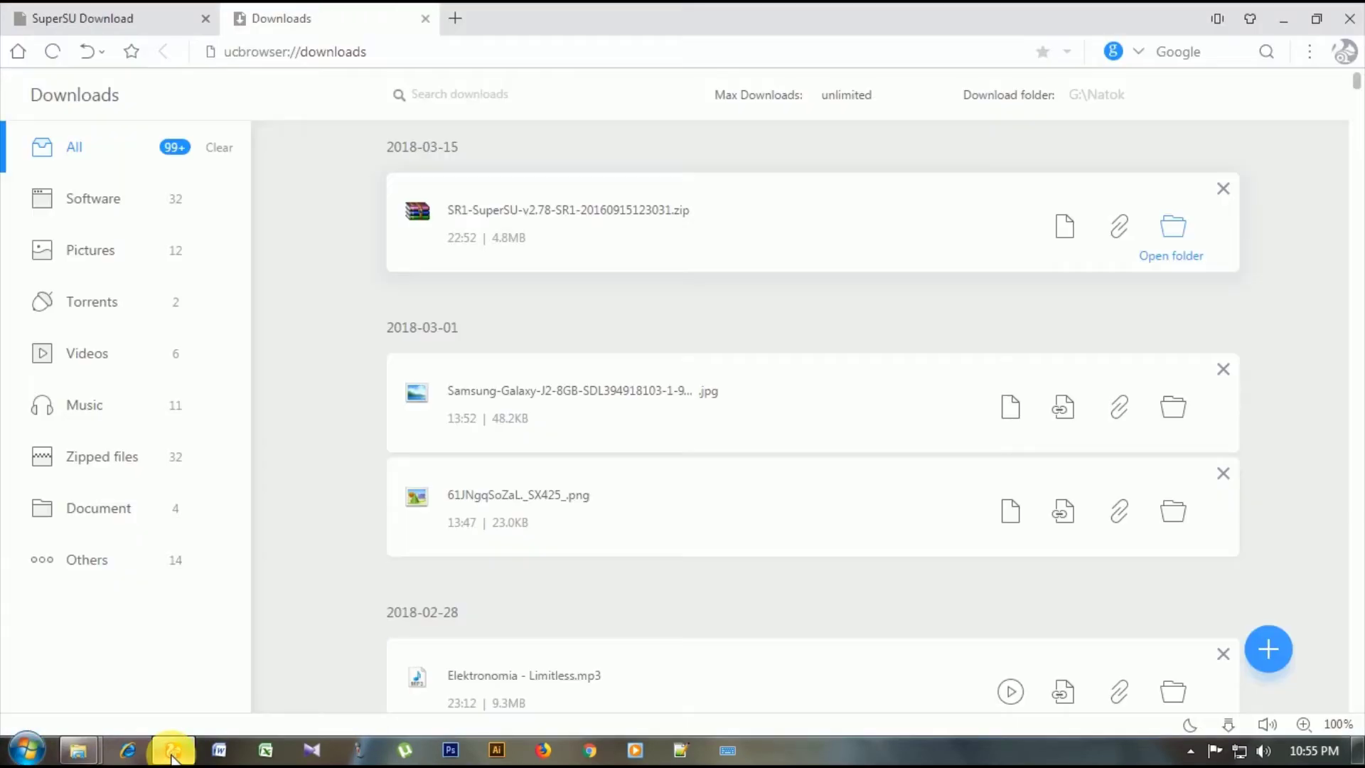
scroll(437, 382, "down", 3)
scroll(437, 382, "up", 3)
left_click(425, 18)
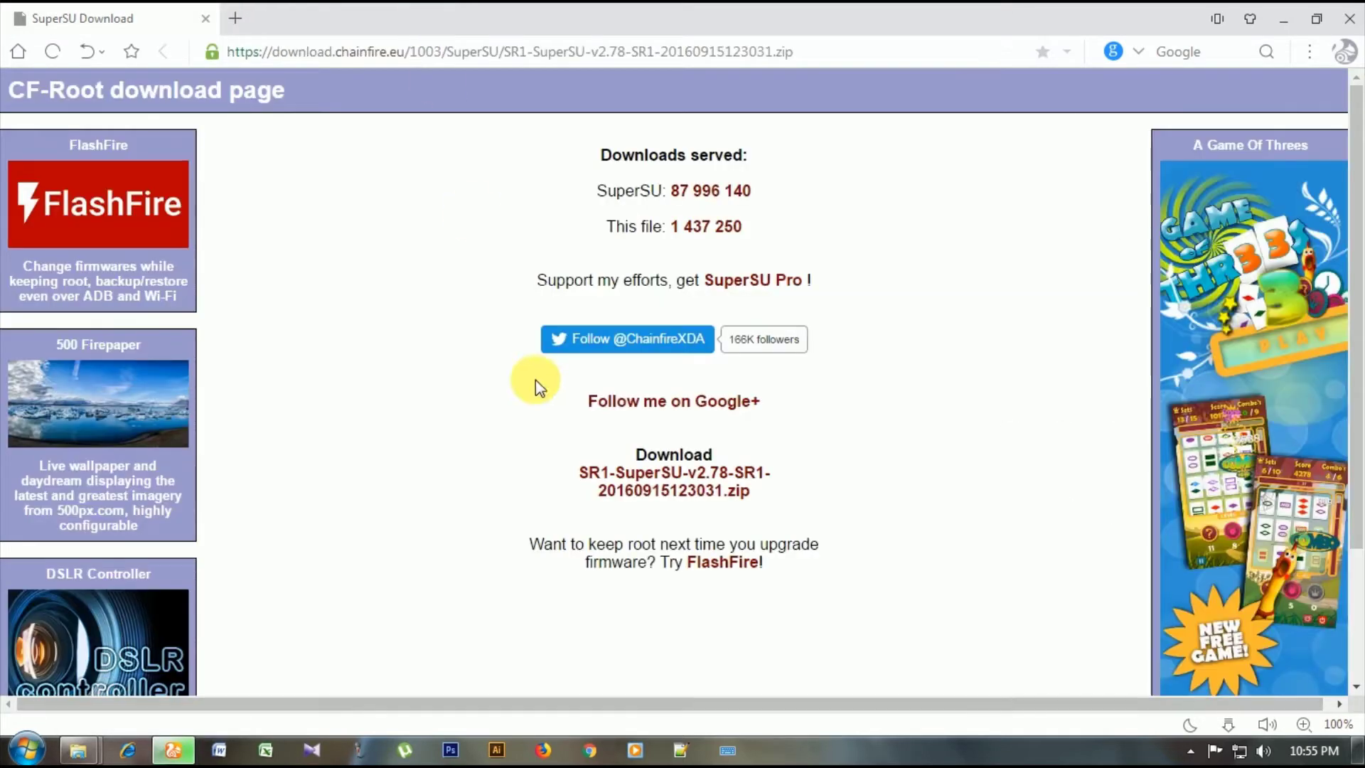
left_click(204, 18)
left_click(1284, 19)
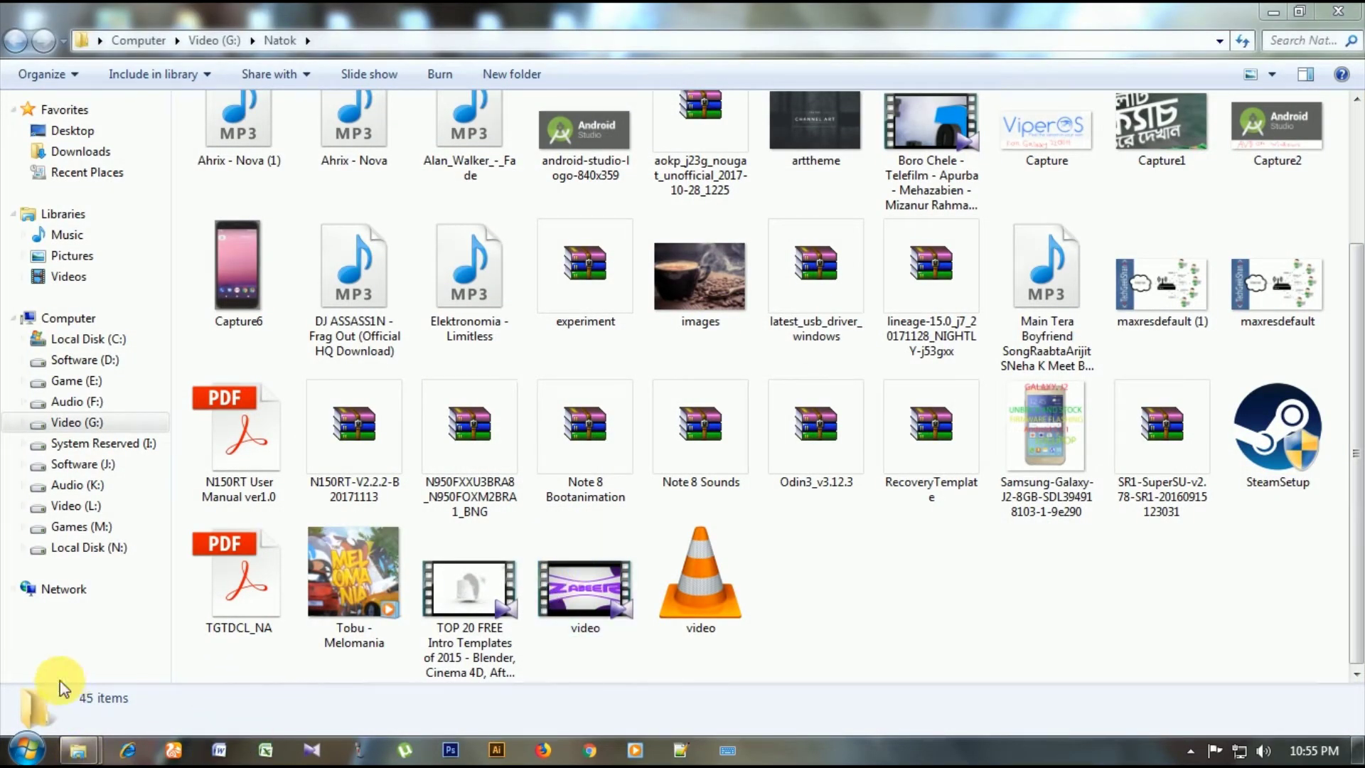
Switch to the ROOT folder window and look through its files for the SAMSUNG_USB_Driver_for_Mobile_Phones archive.
mouse_move(73, 755)
left_click(193, 607)
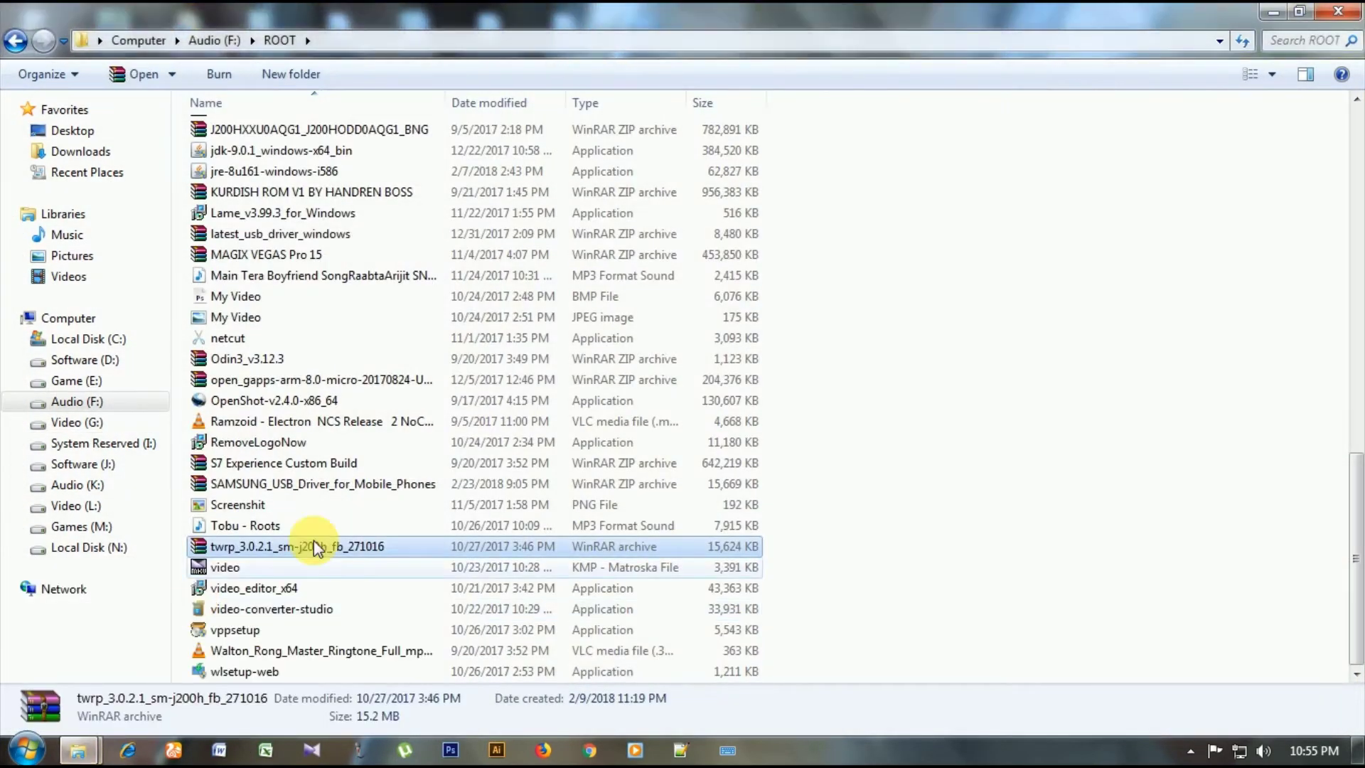
left_click(934, 488)
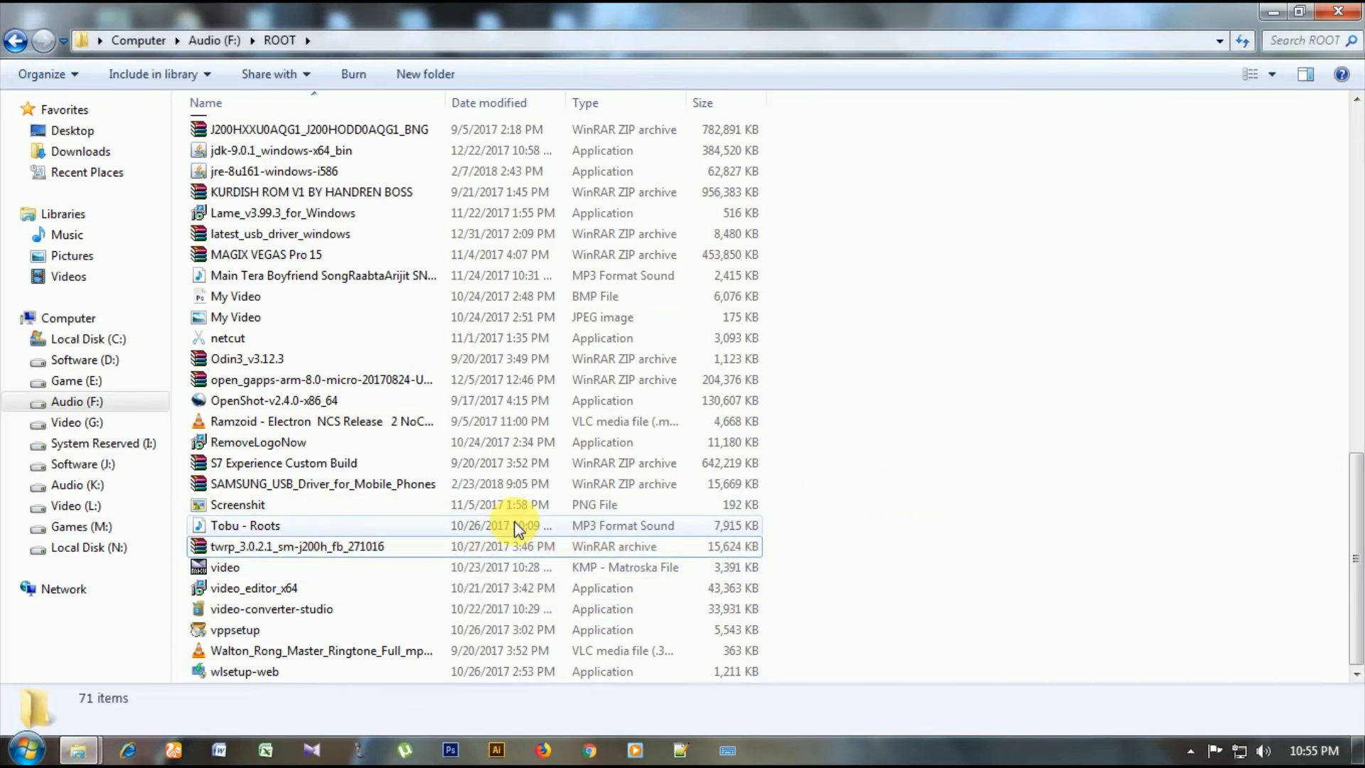
scroll(515, 529, "up", 6)
scroll(476, 510, "up", 9)
scroll(451, 493, "down", 5)
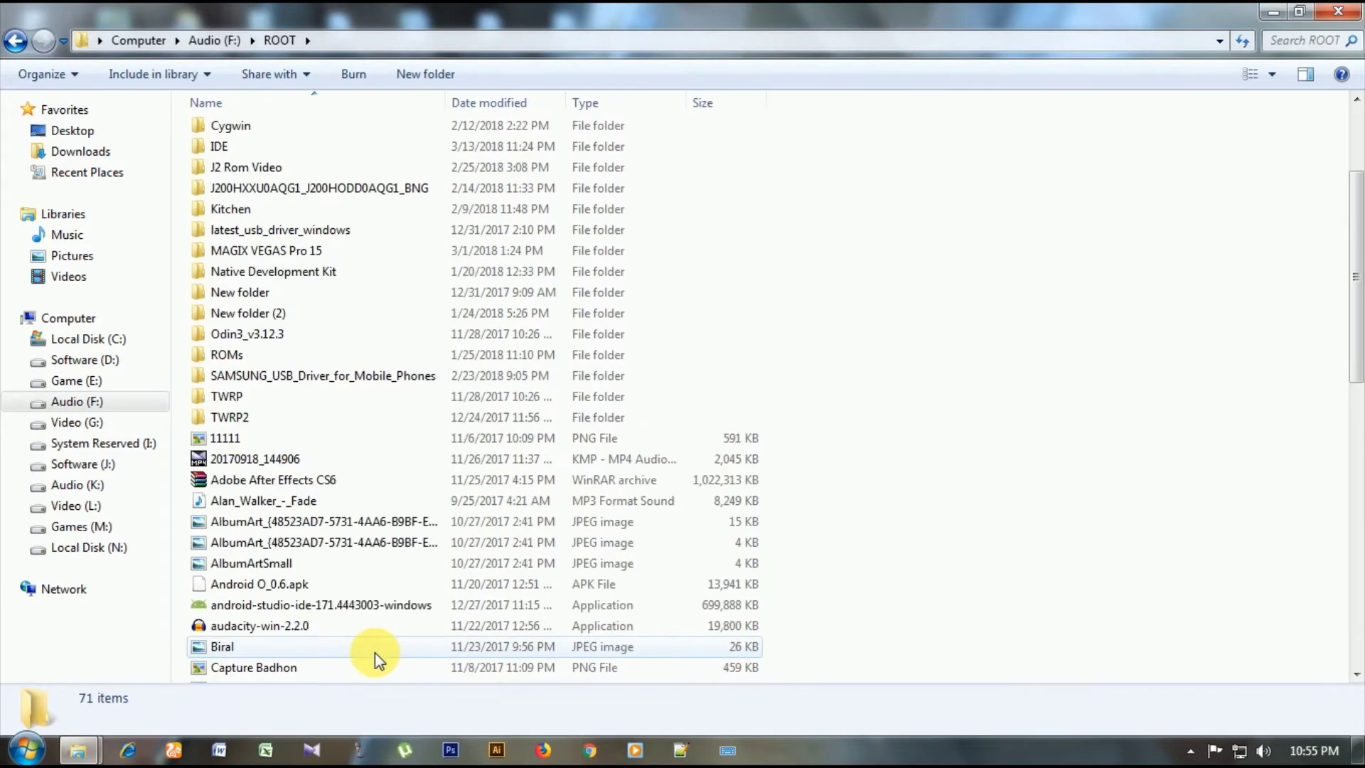
scroll(366, 632, "down", 2)
scroll(334, 631, "down", 4)
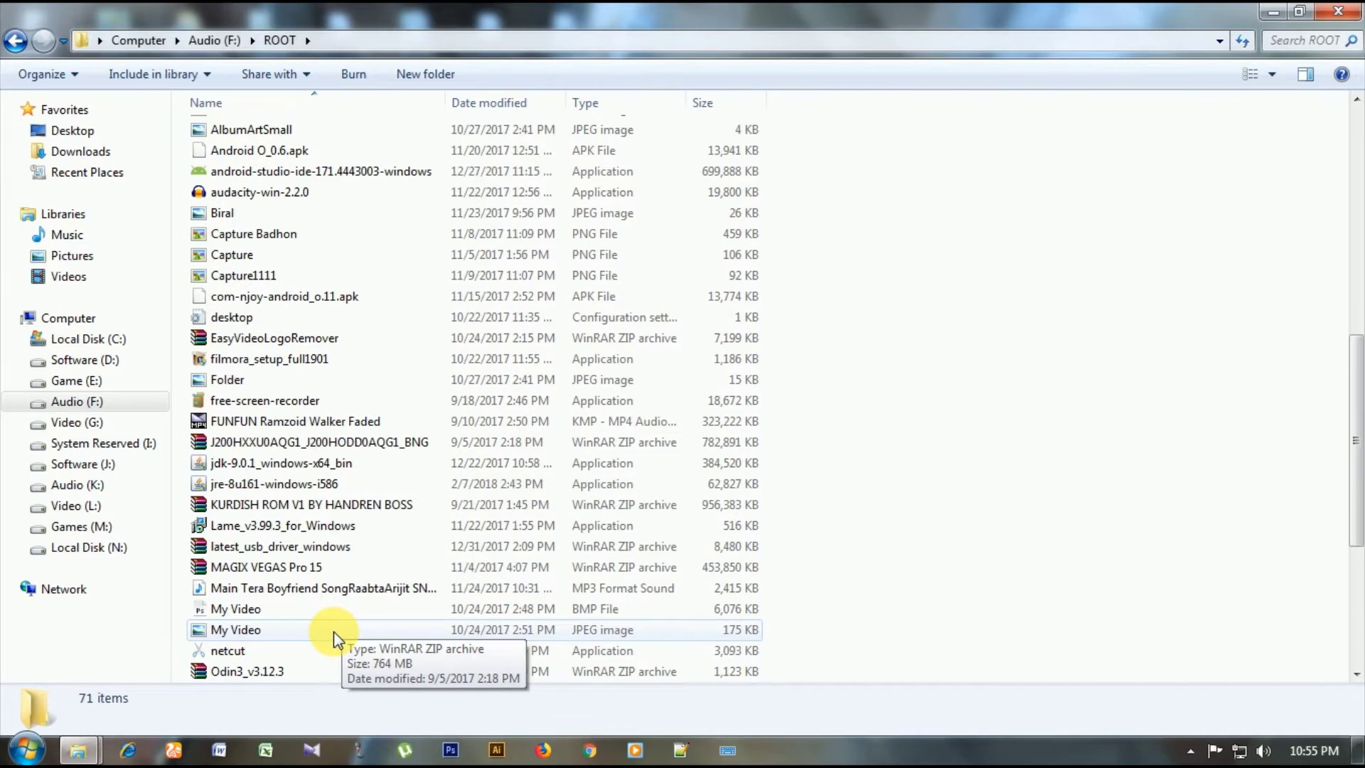
scroll(348, 636, "down", 3)
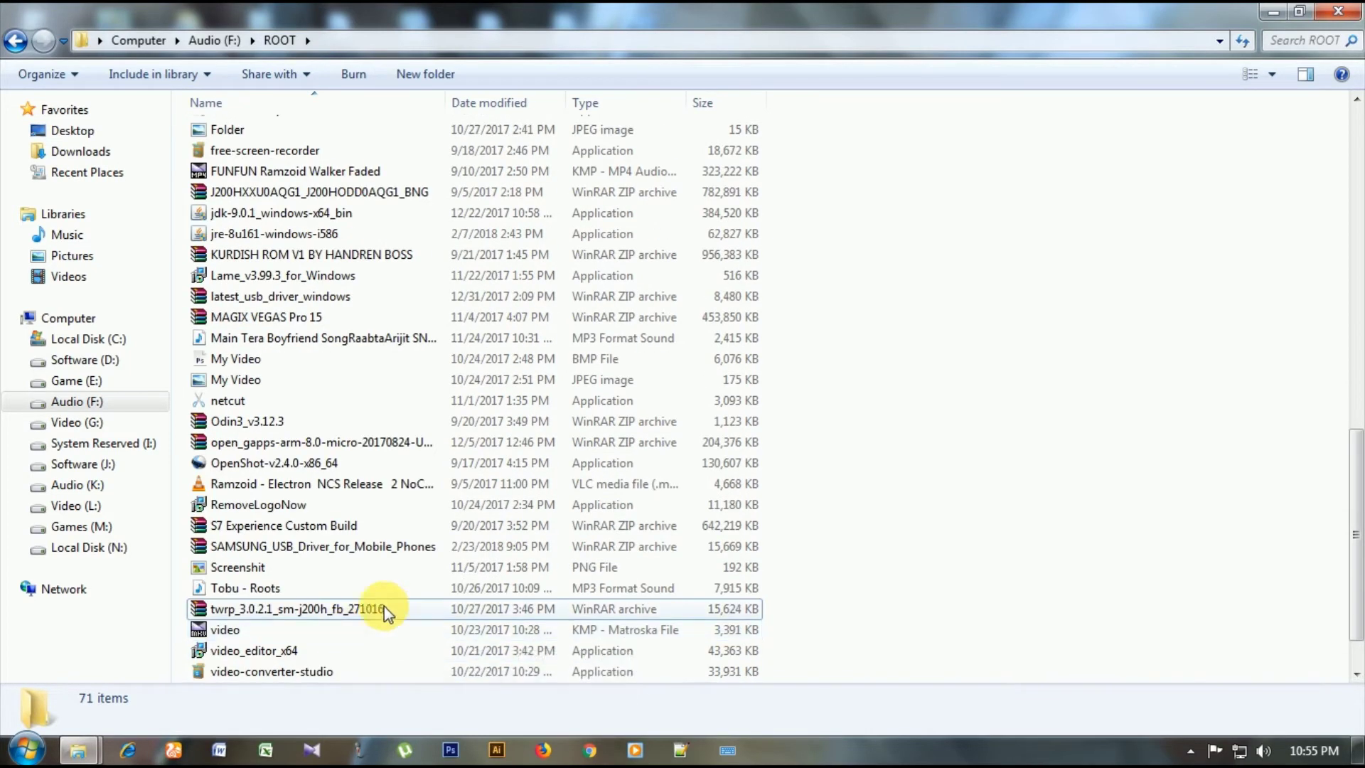
left_click(364, 547)
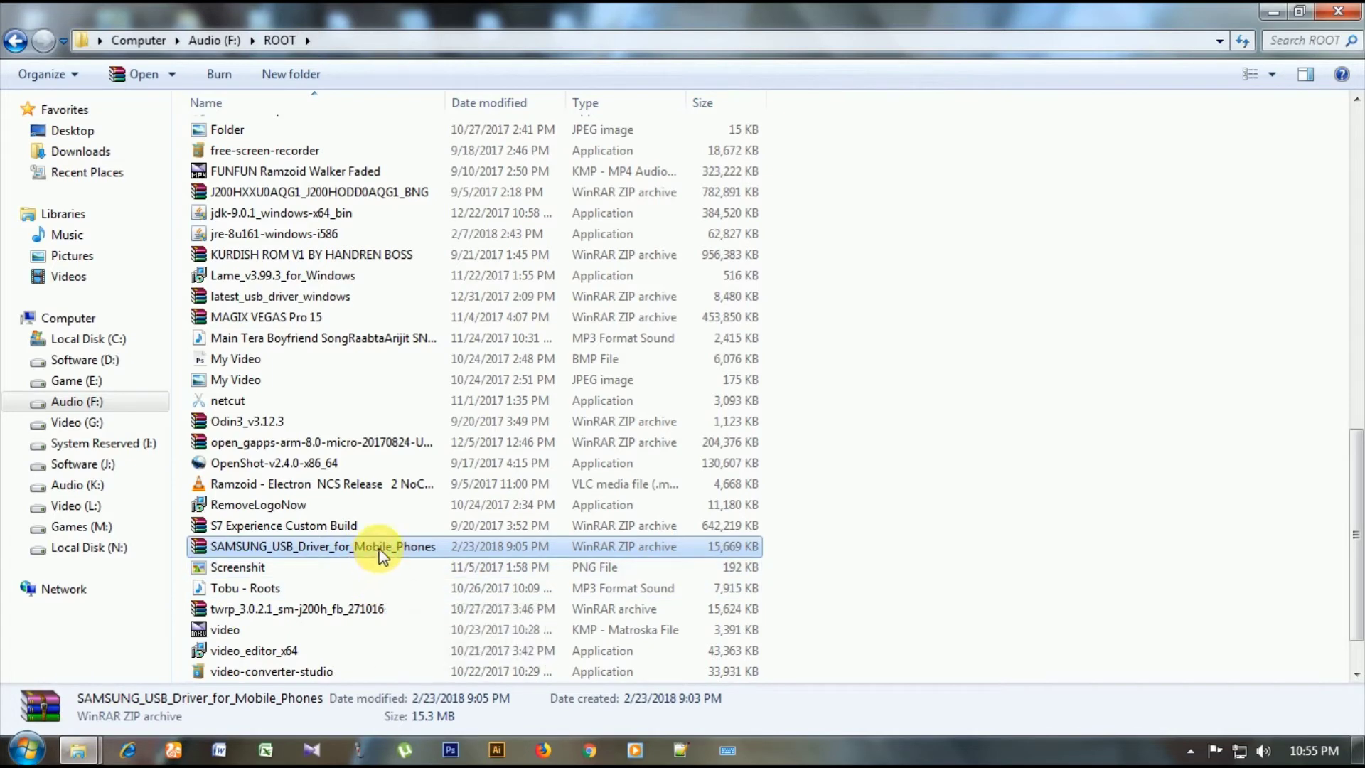
Run the Odin3 application as administrator from the Odin3 v3.12.3 folder inside ROOT\Odin3_v3.12.3.
scroll(426, 538, "up", 15)
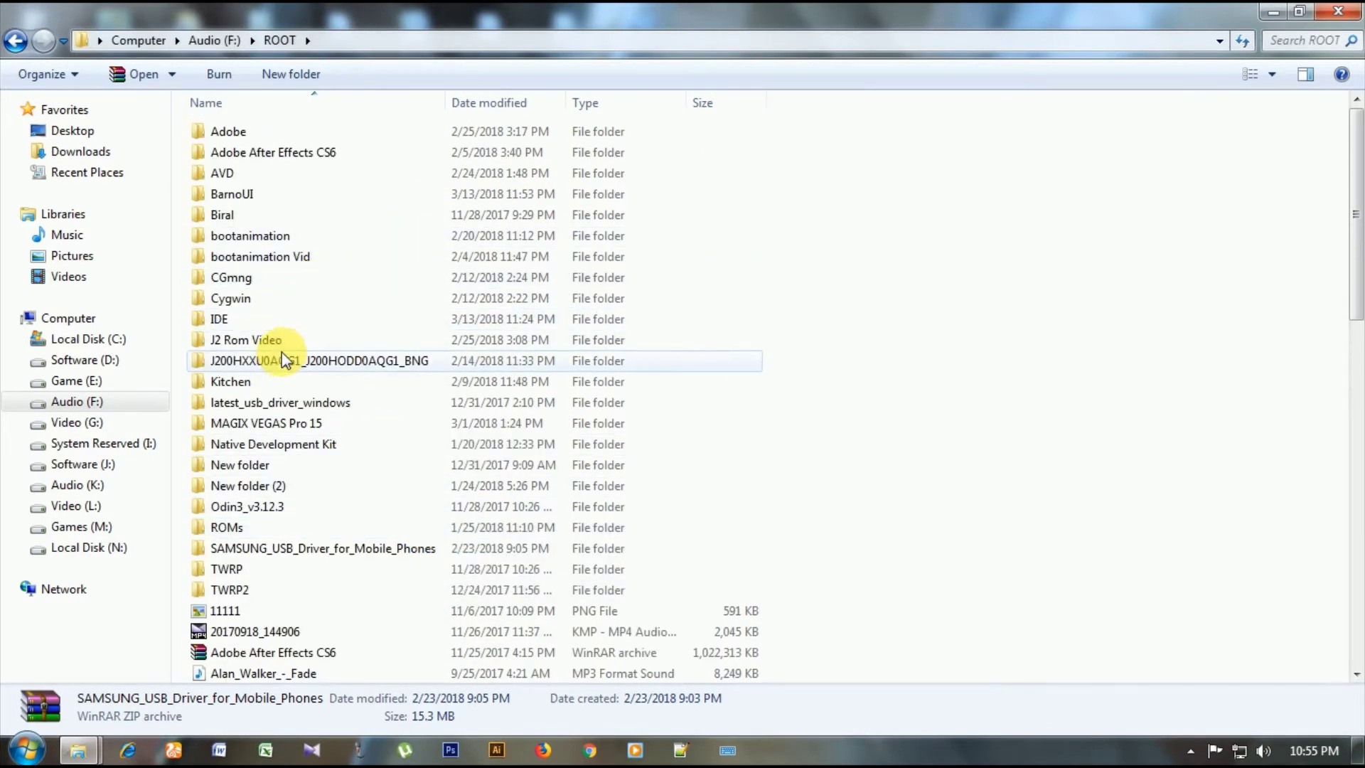
double_click(277, 508)
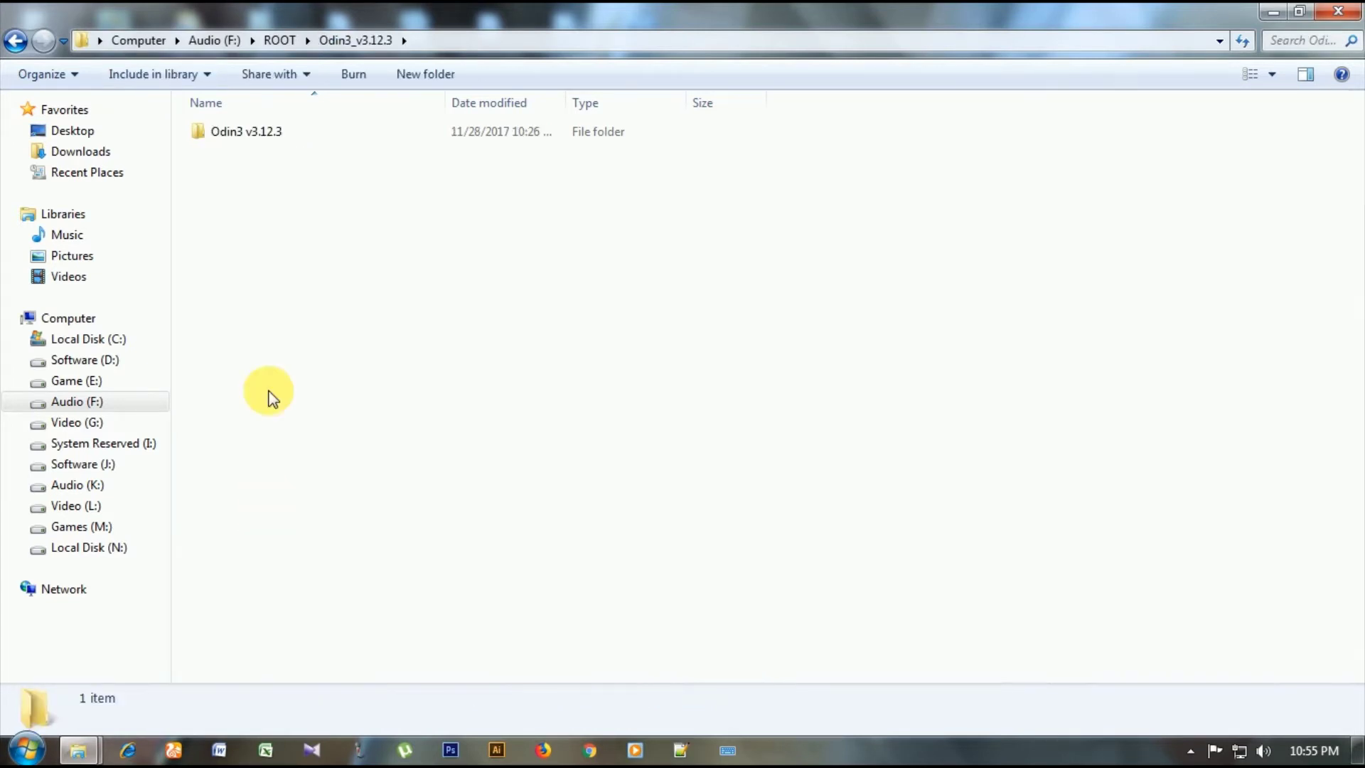
double_click(301, 135)
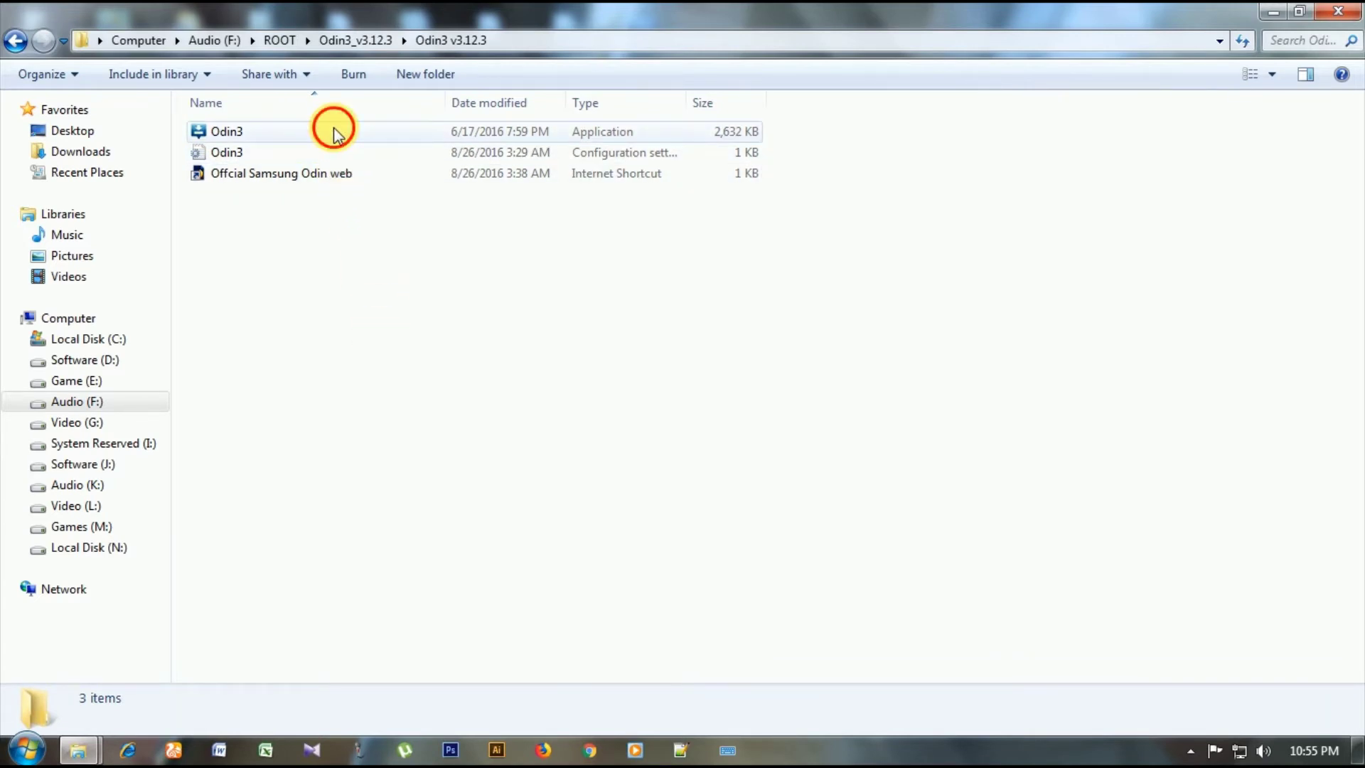
right_click(334, 135)
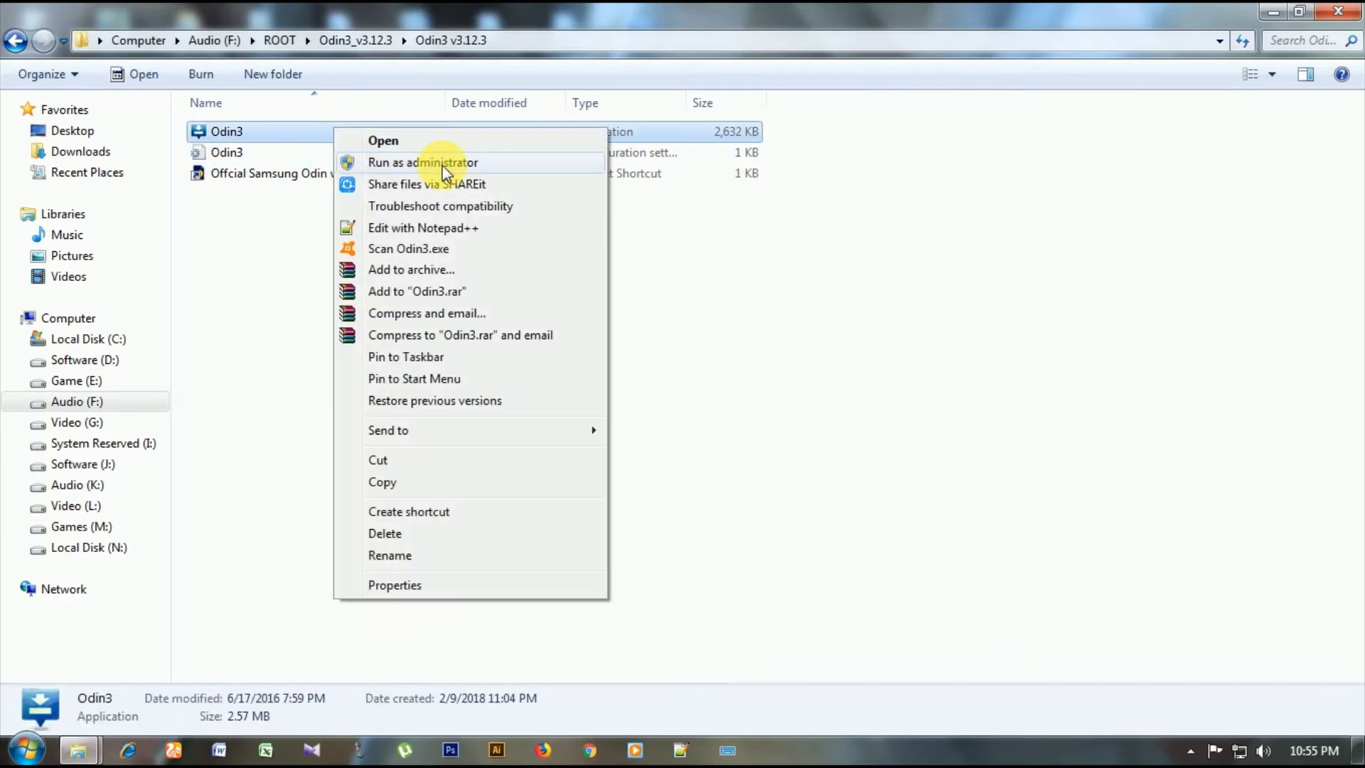
left_click(444, 163)
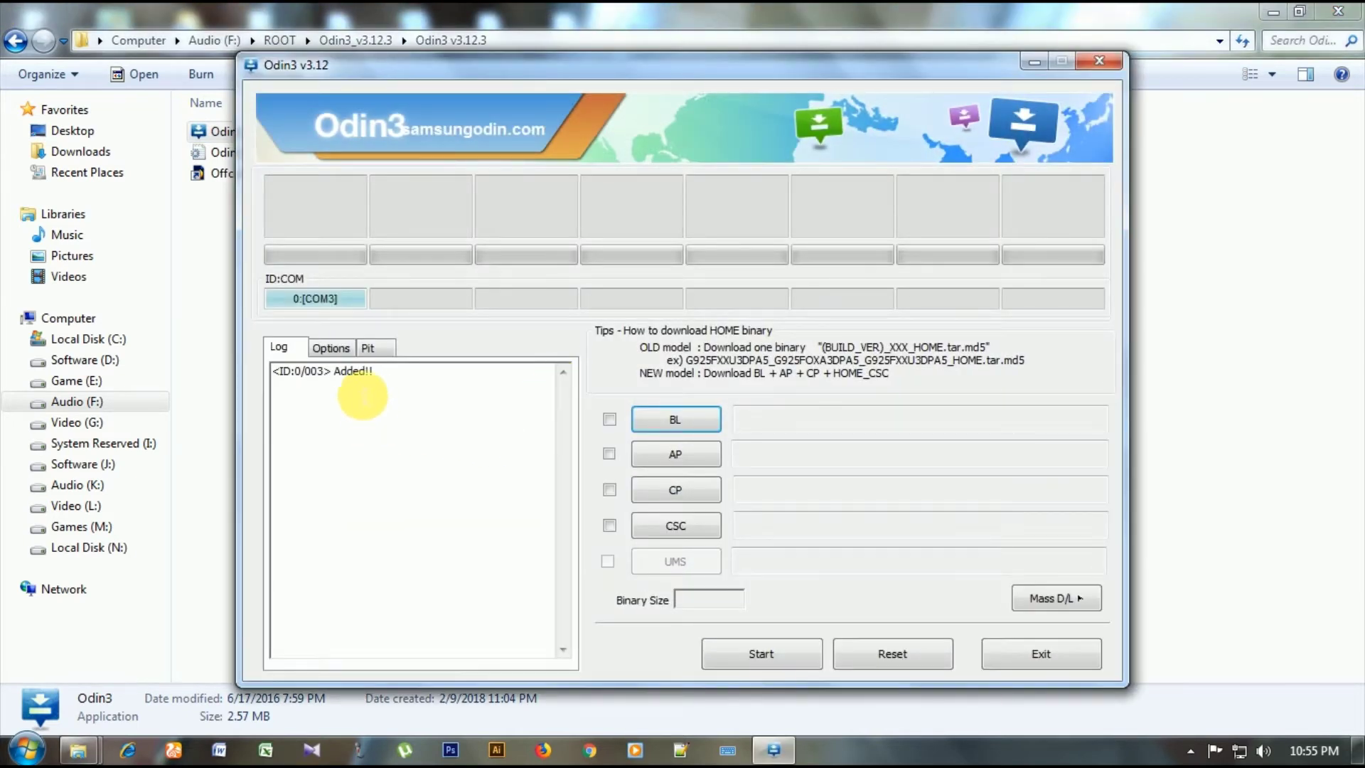
Check the log for the connected phone, turn off the Auto Reboot option, and return to the log.
left_click_drag(371, 371, 245, 368)
left_click(360, 457)
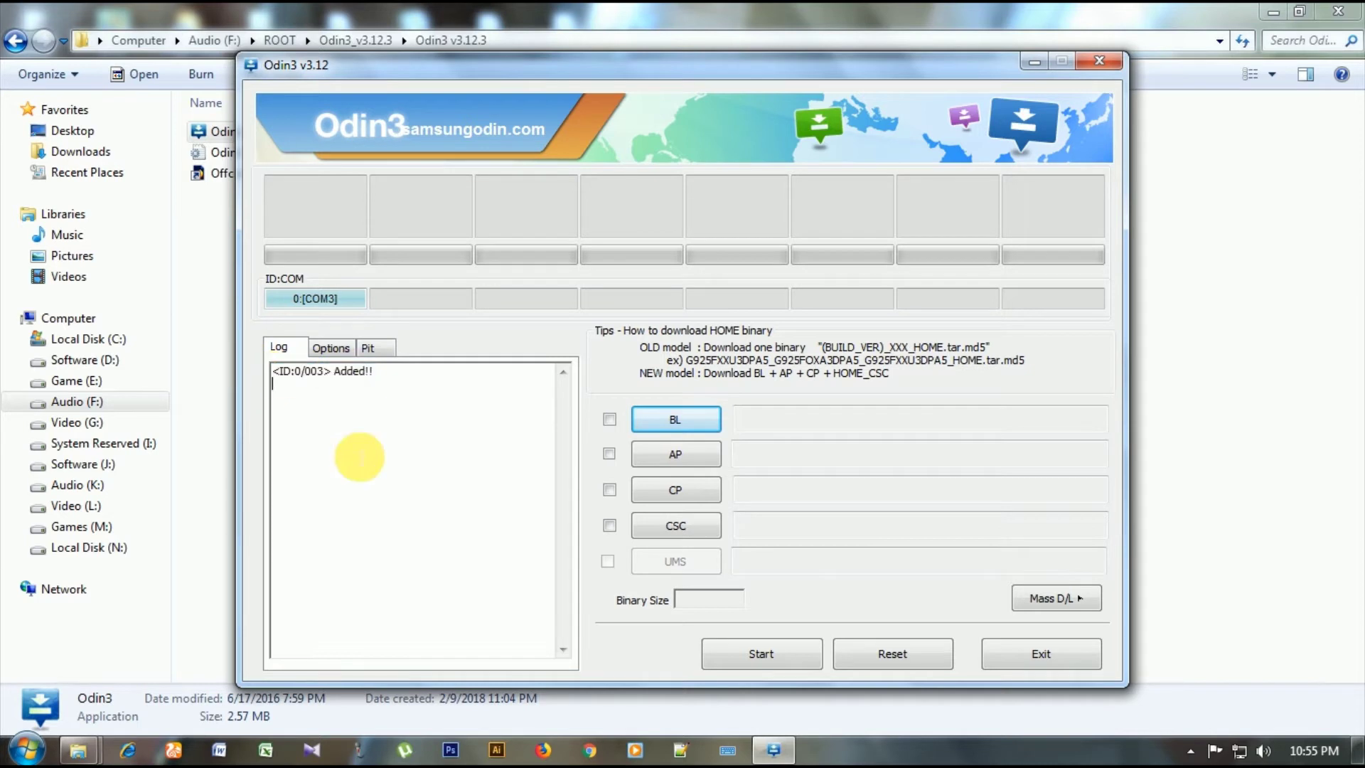
left_click(332, 346)
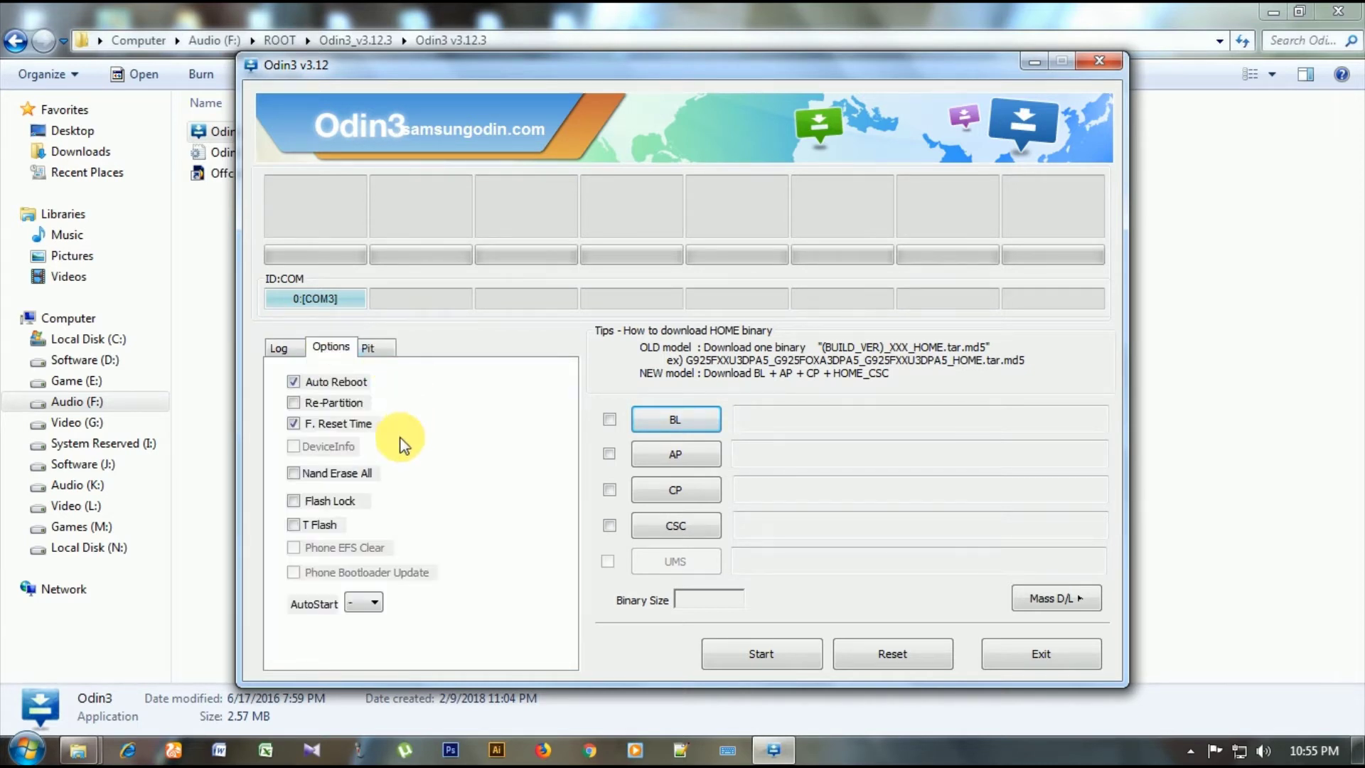
left_click(278, 347)
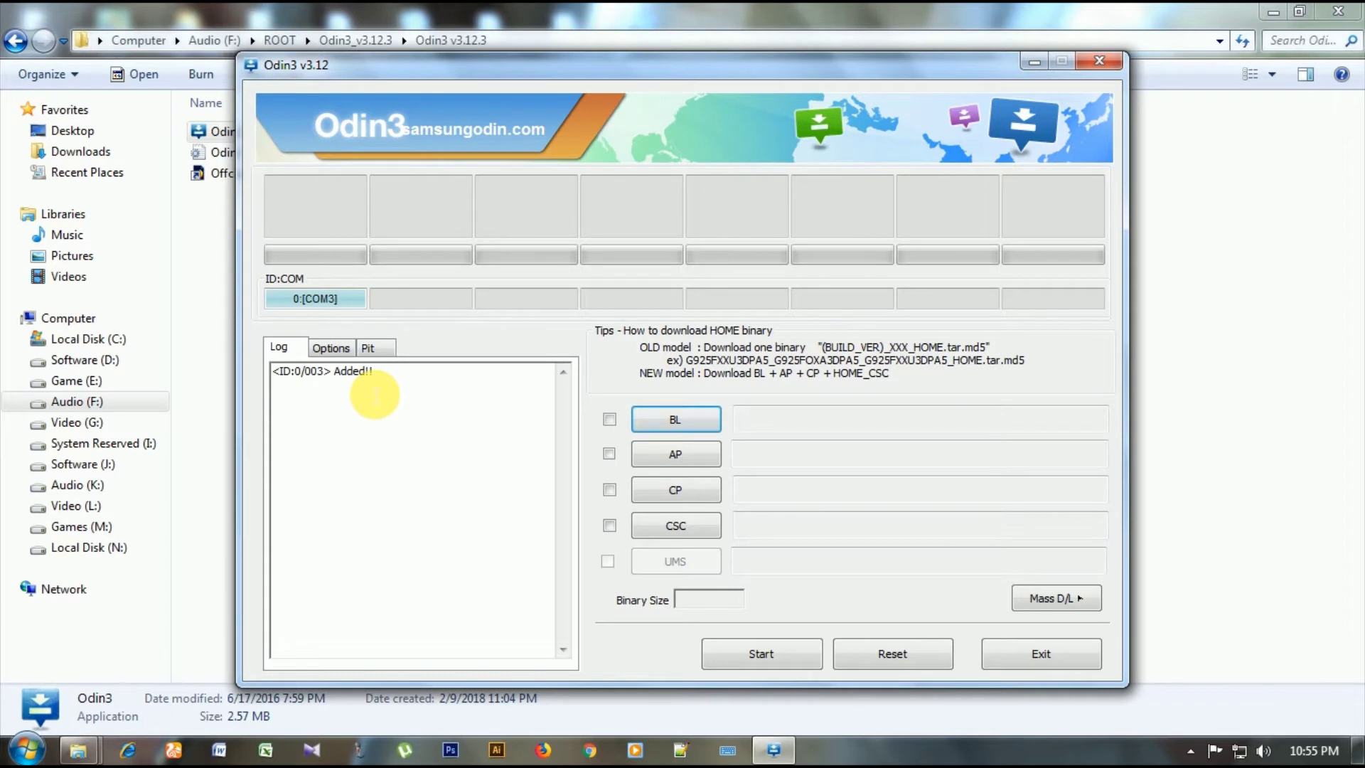
left_click(328, 354)
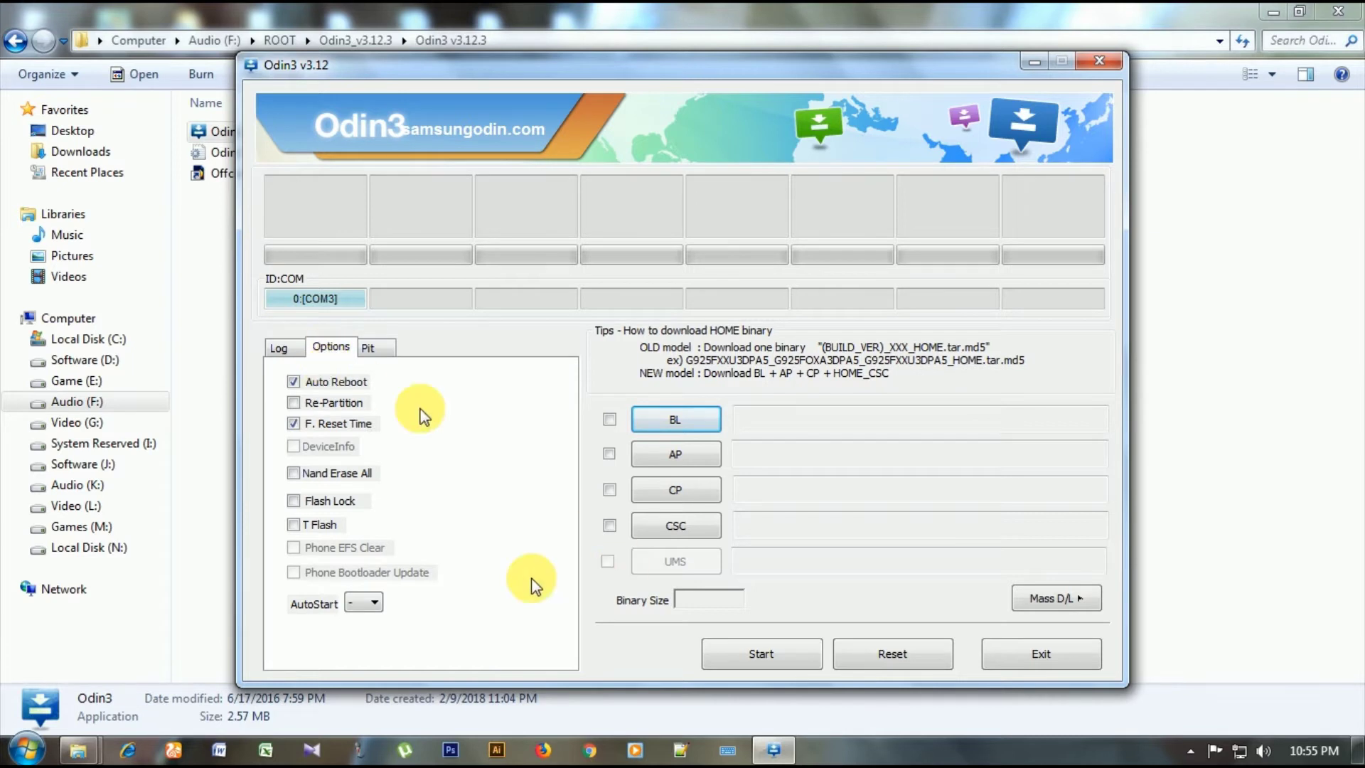
left_click(293, 382)
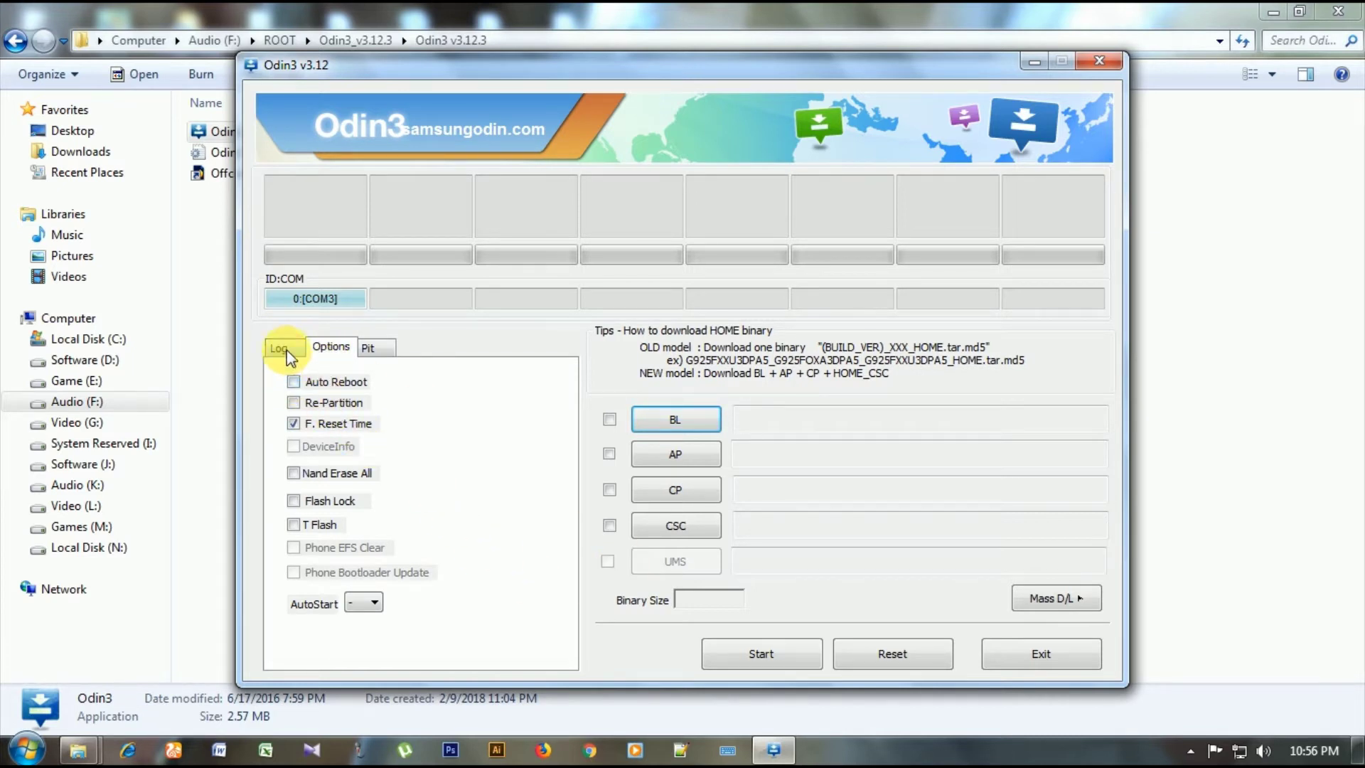
left_click(279, 347)
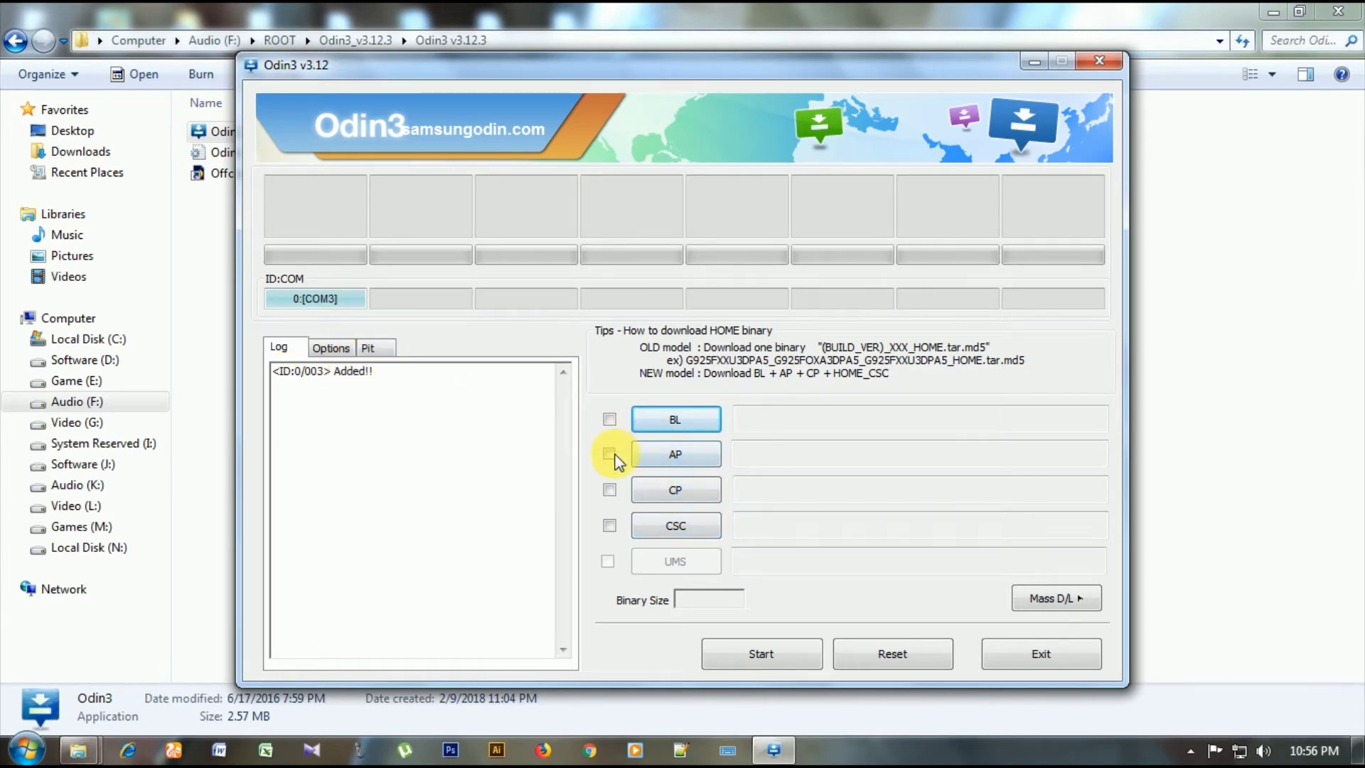
Load twrp_3.0.2.1_sm-j200h_fb_271016.tar from F:\ROOT as the AP file.
left_click(646, 455)
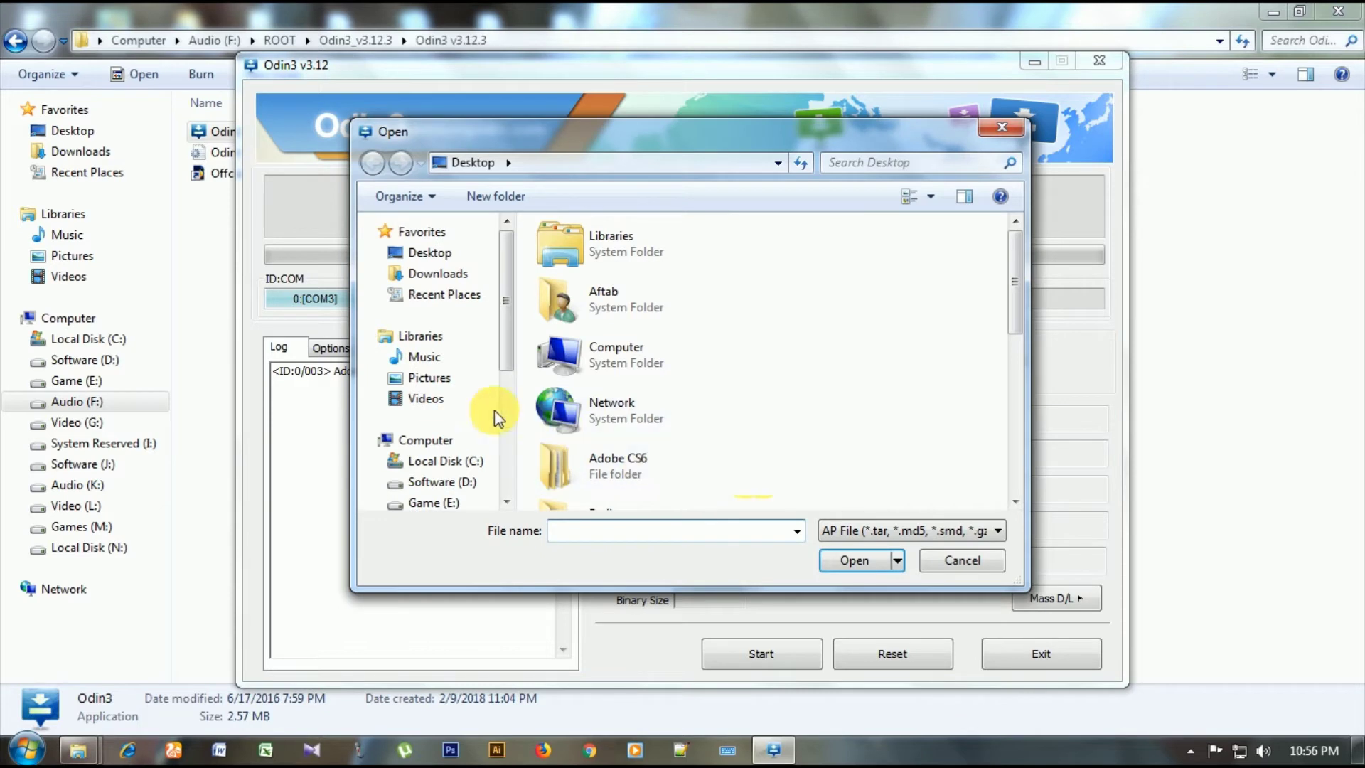
scroll(435, 419, "down", 4)
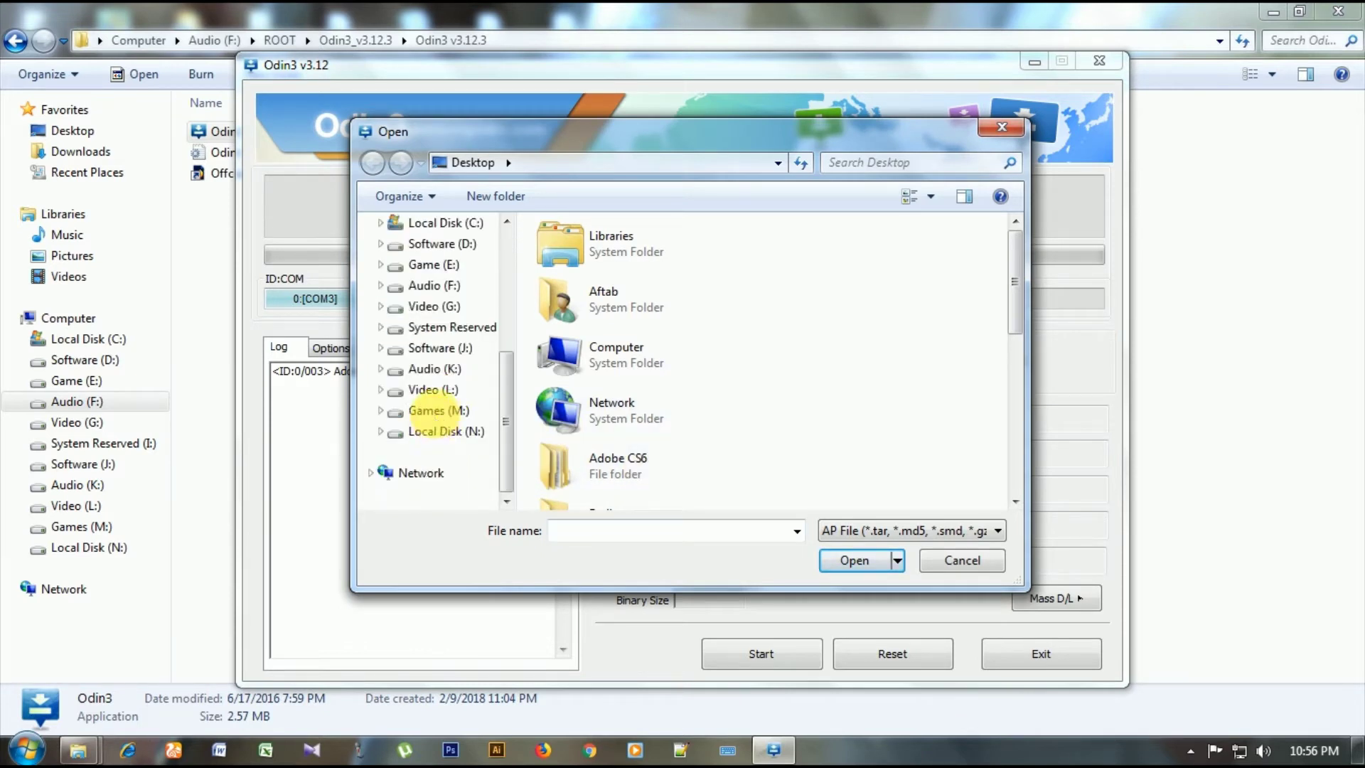
left_click(412, 285)
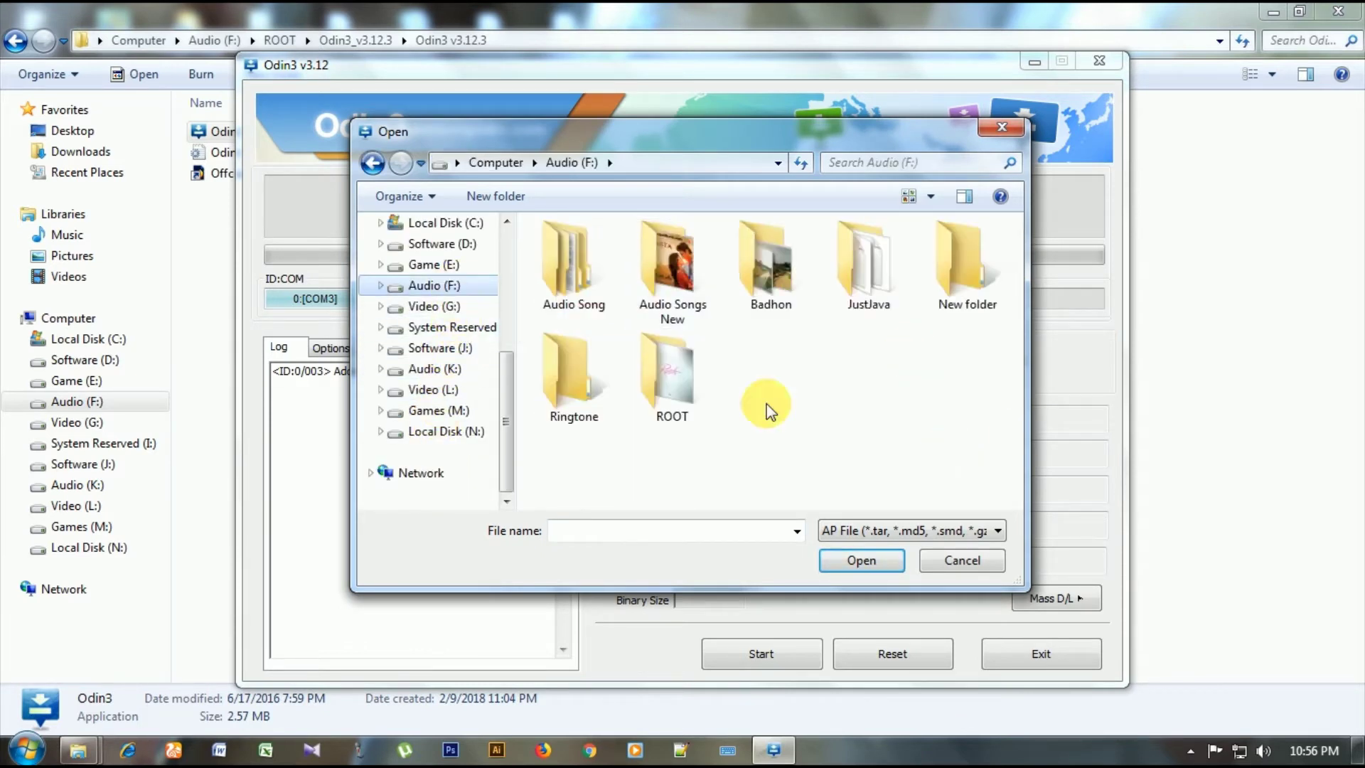
double_click(655, 366)
scroll(655, 436, "down", 4)
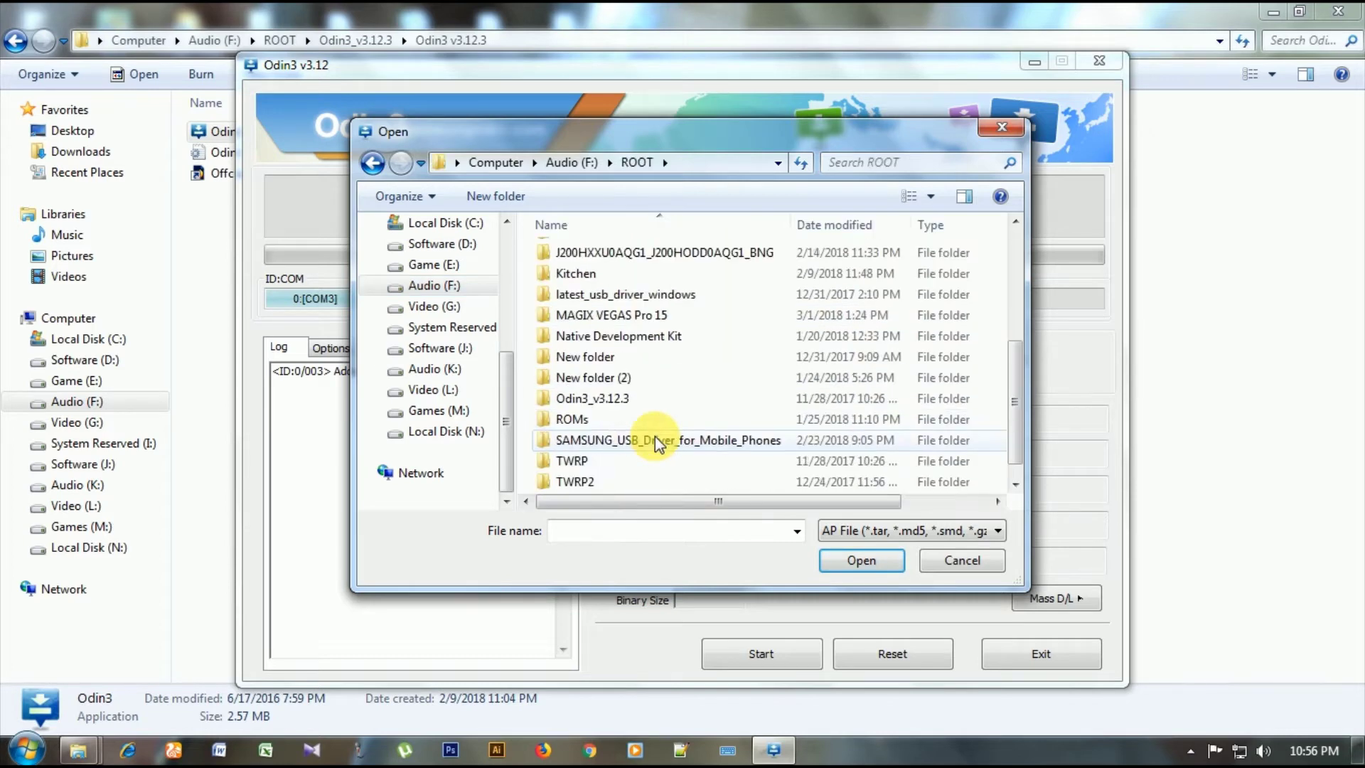
scroll(655, 437, "down", 1)
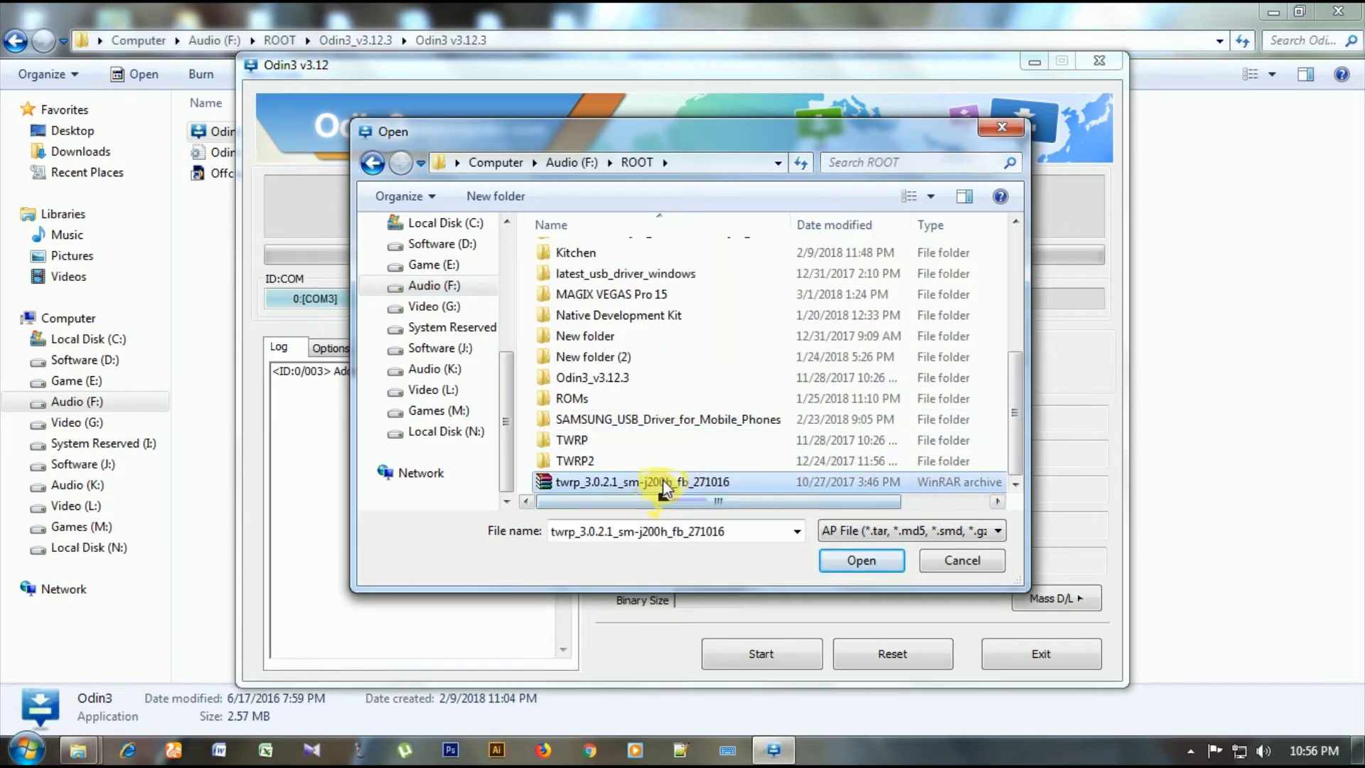
left_click(856, 560)
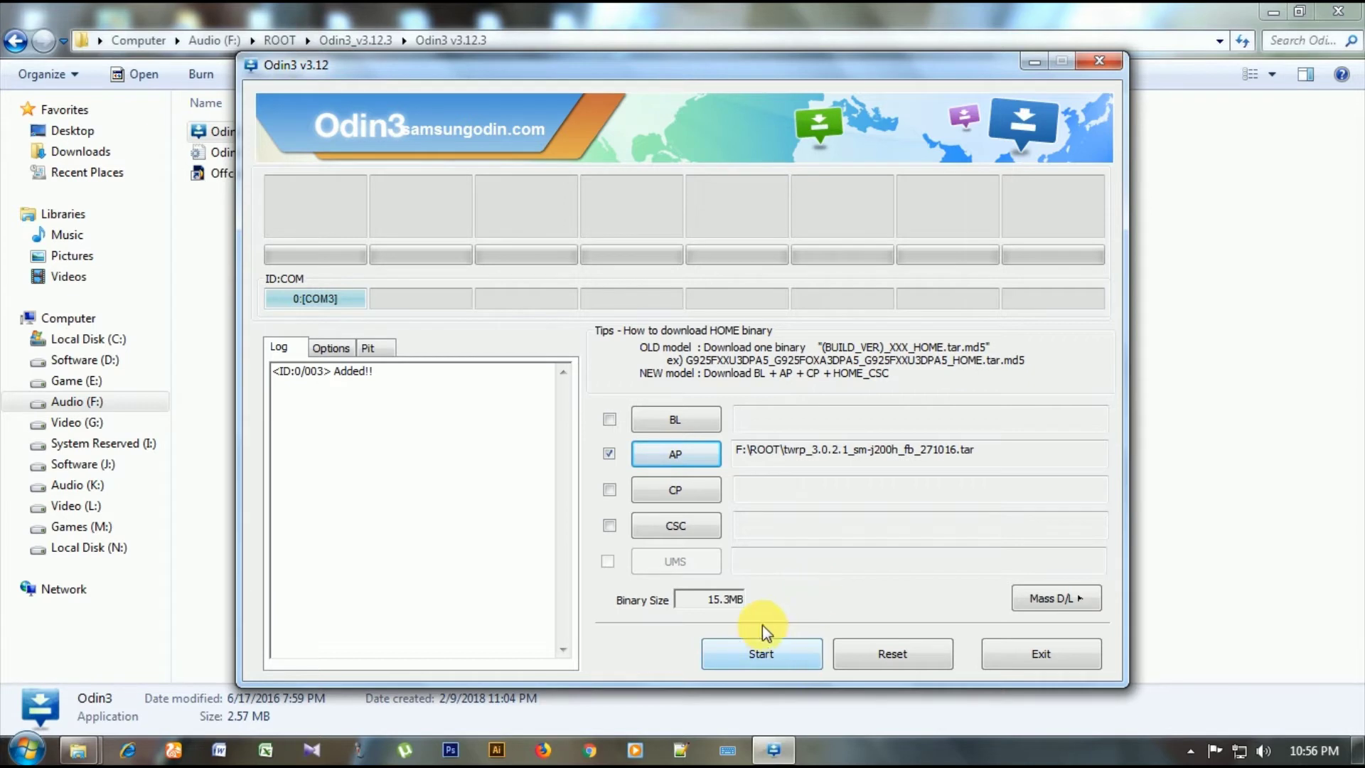
Start flashing the TWRP recovery to the phone and review the flashing messages in the log.
left_click(740, 658)
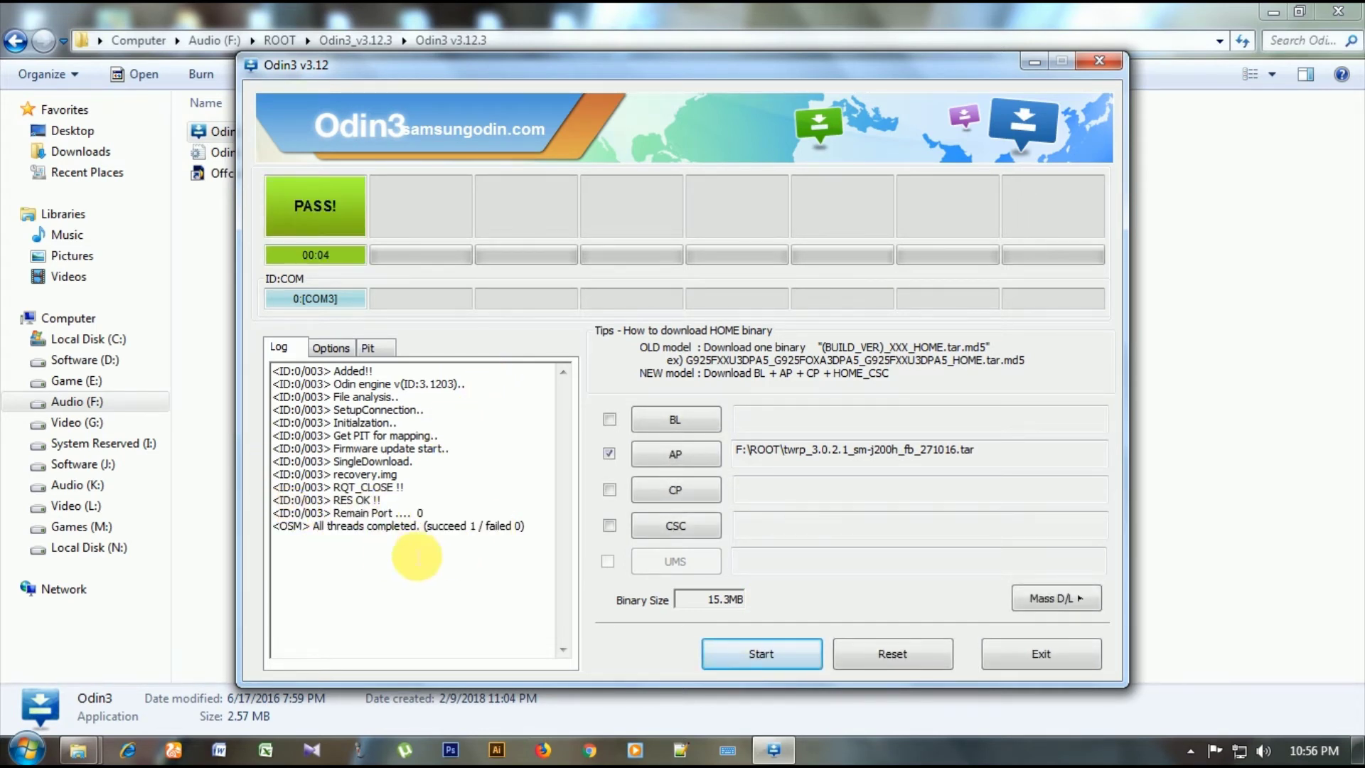
left_click_drag(334, 462, 396, 524)
left_click(442, 579)
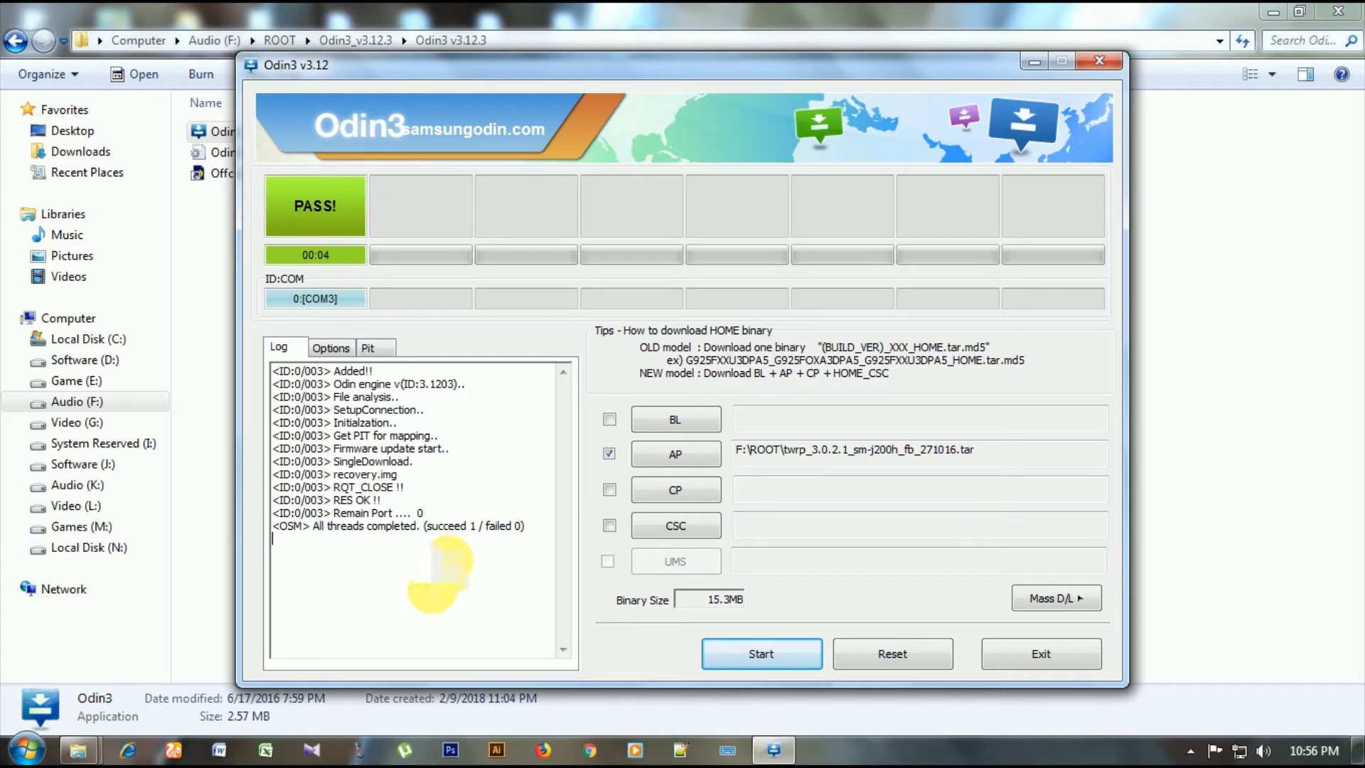